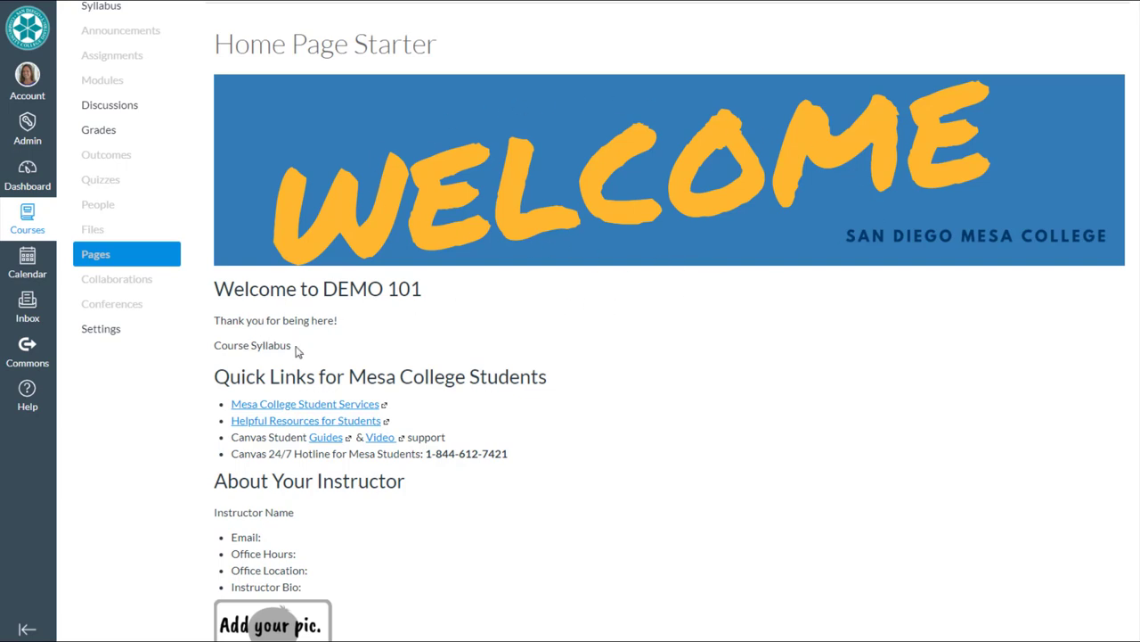
- Highlight and then clear the Course Syllabus line, scrolling through the current page
drag(291, 345, 213, 345)
click(242, 347)
scroll(484, 381, down, 2)
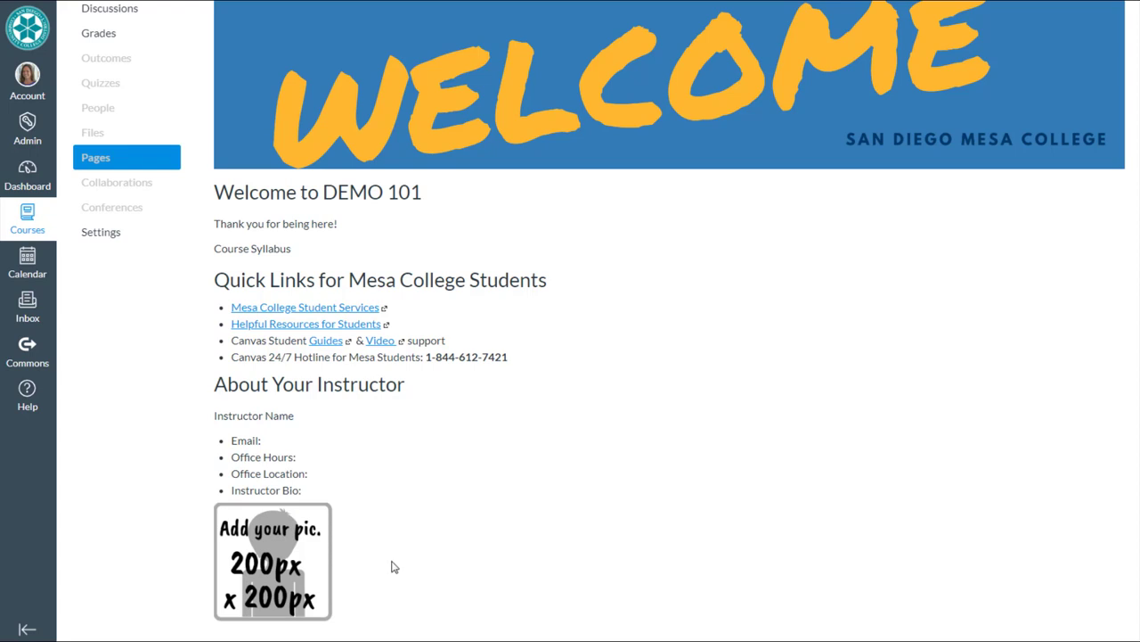
scroll(491, 552, up, 1)
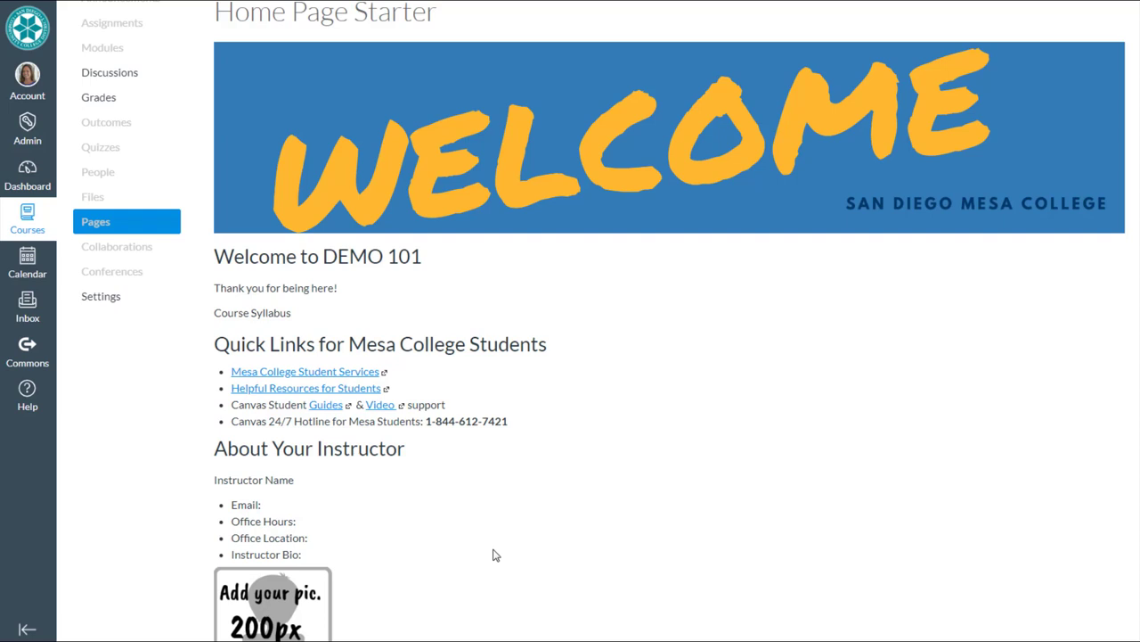
scroll(496, 555, up, 2)
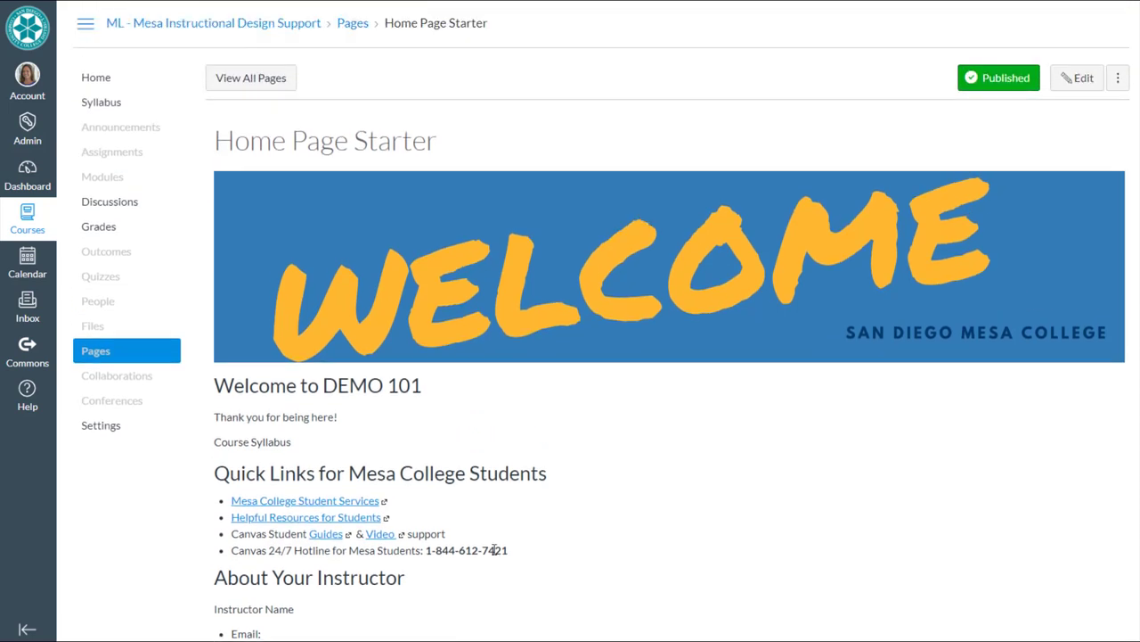
- Search Commons for 'San Diego Mesa College' and open the Home Page Starter resource
click(26, 356)
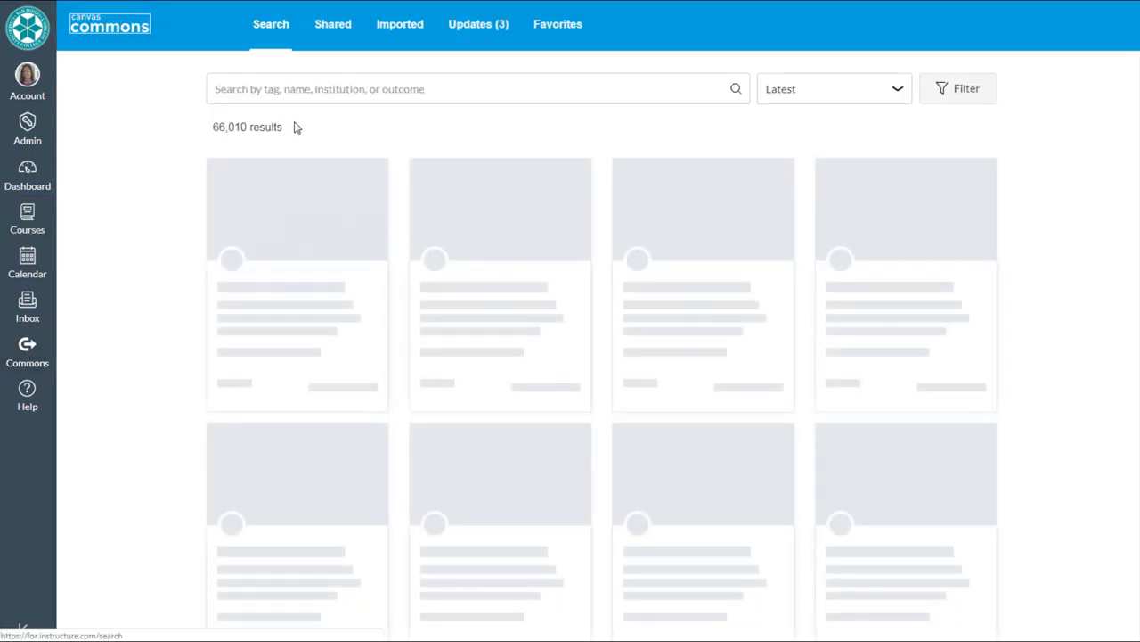
text(San )
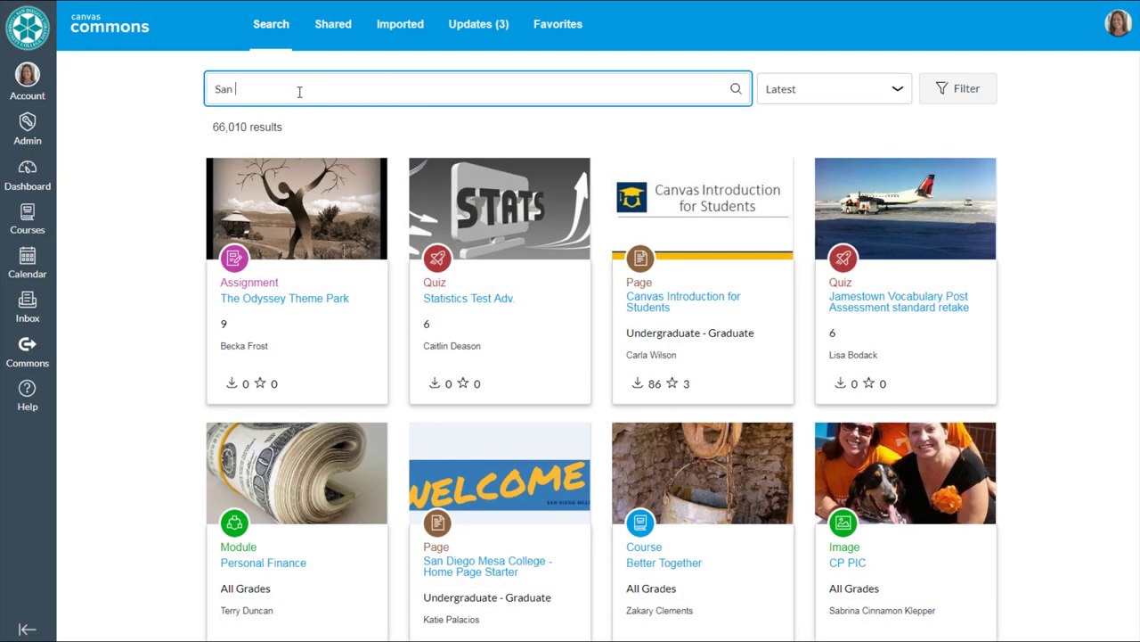
text(Diego Mesa College)
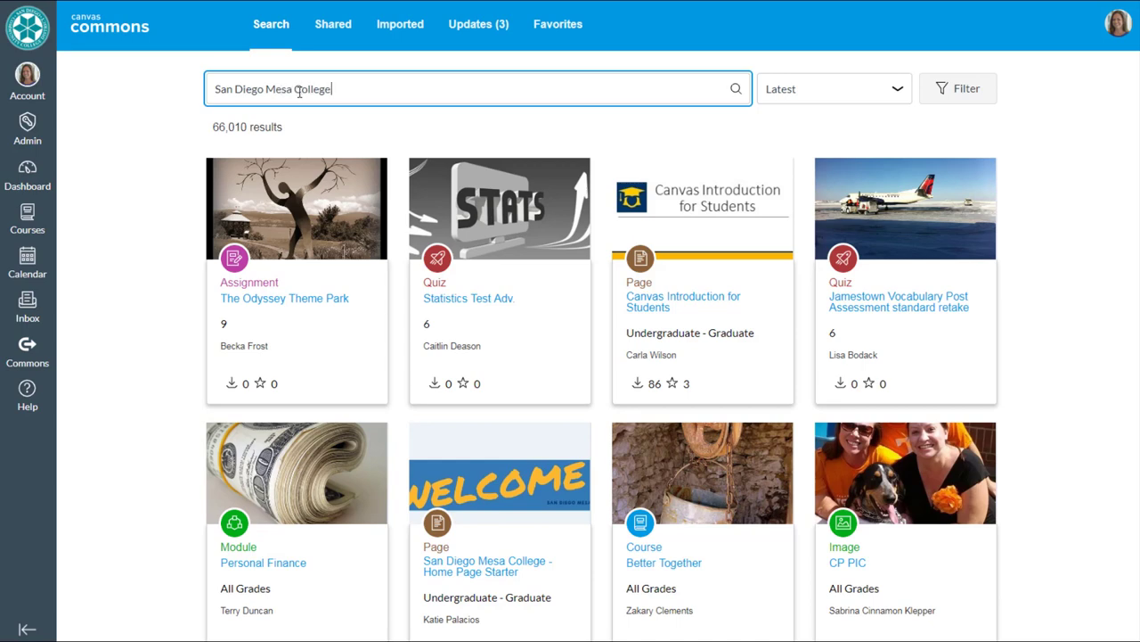
key(Return)
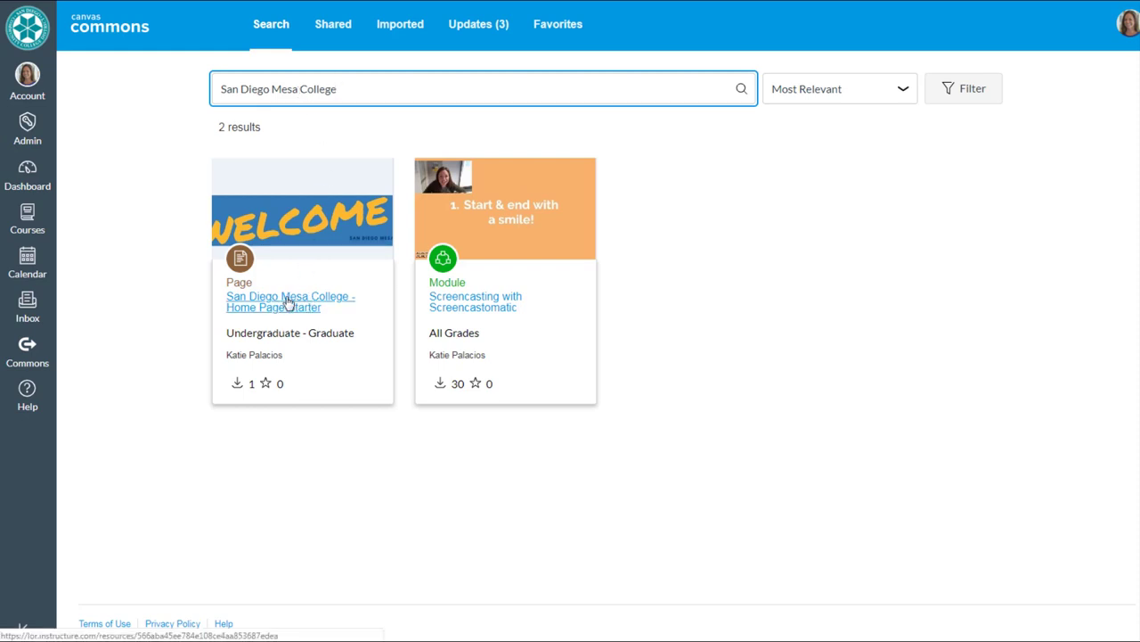
click(288, 302)
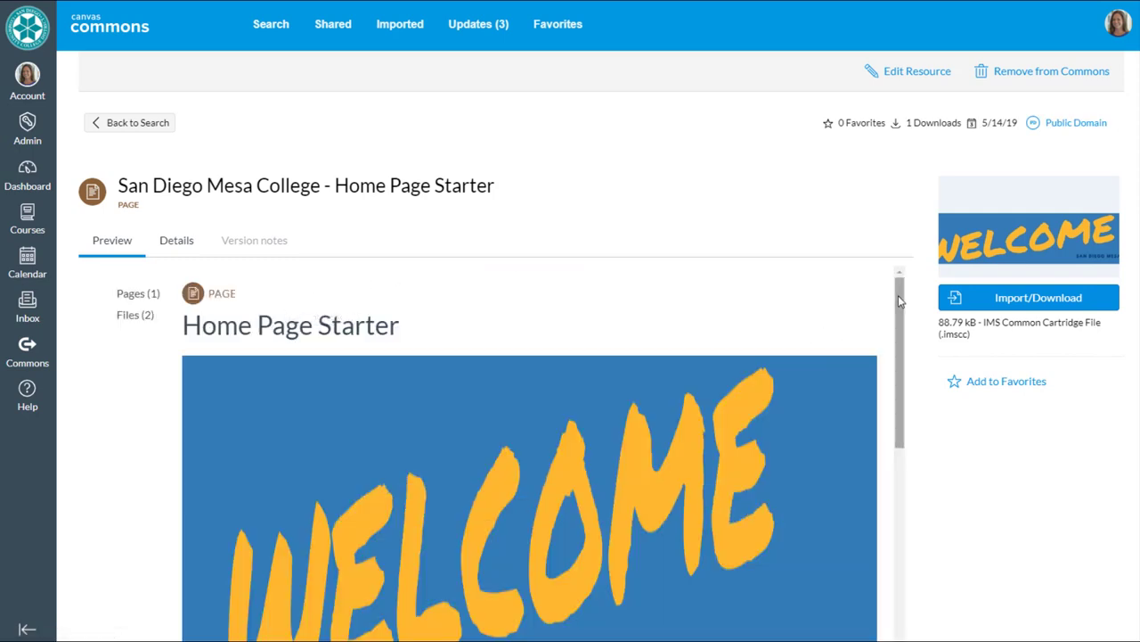
drag(898, 295, 907, 523)
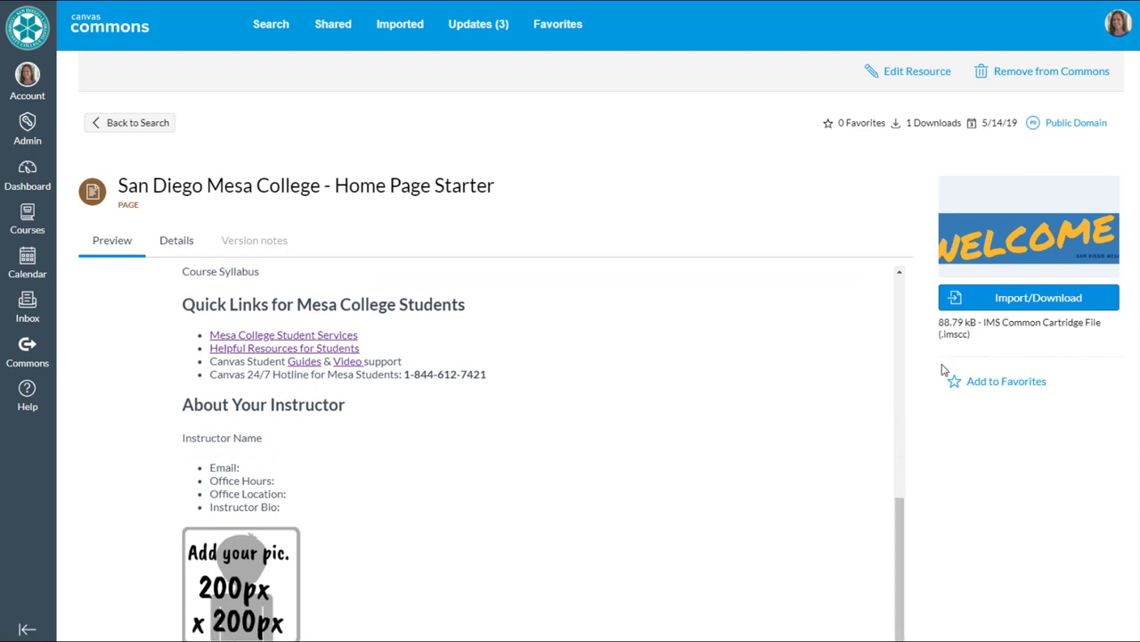
- Import the Home Page Starter into the TuTh 9:30am course
click(1026, 303)
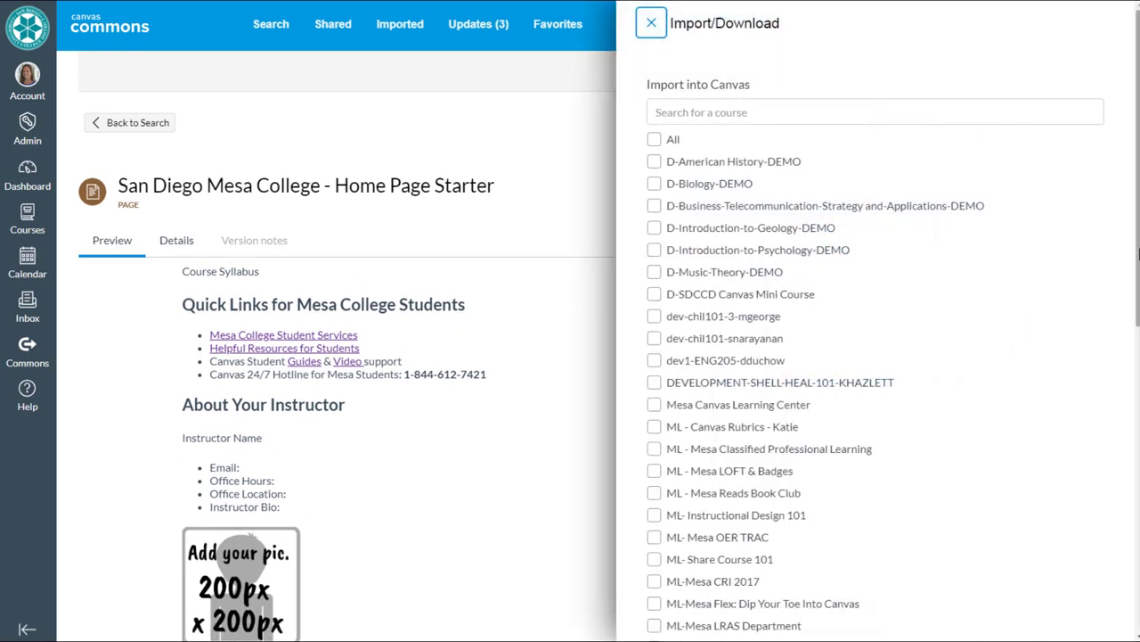
scroll(1118, 357, down, 3)
scroll(1116, 401, down, 5)
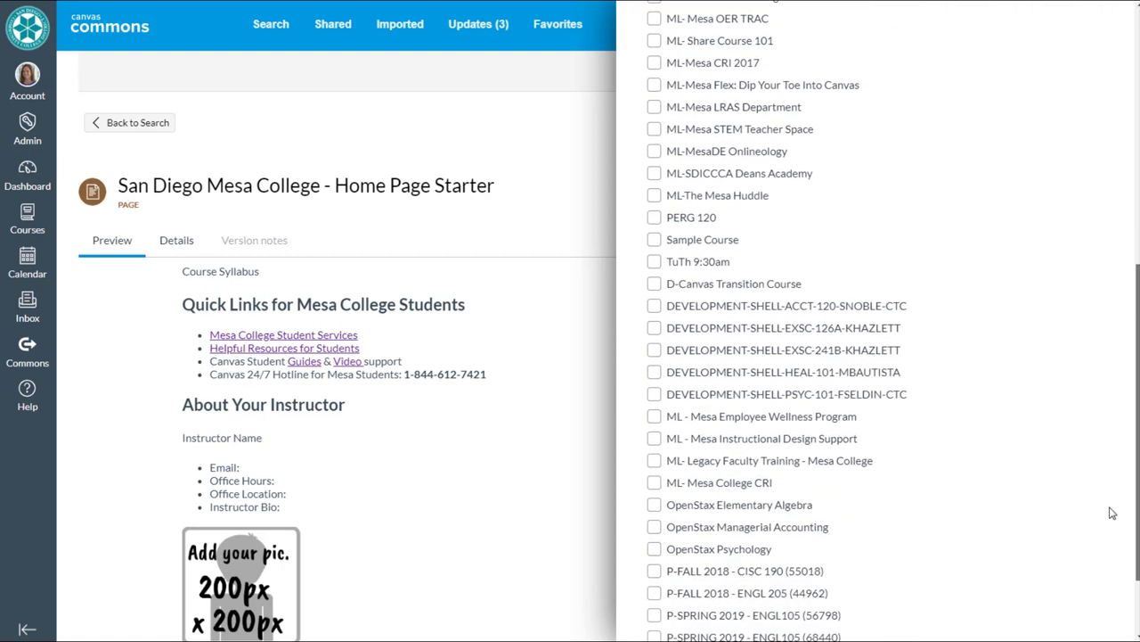
click(653, 251)
scroll(1138, 307, down, 2)
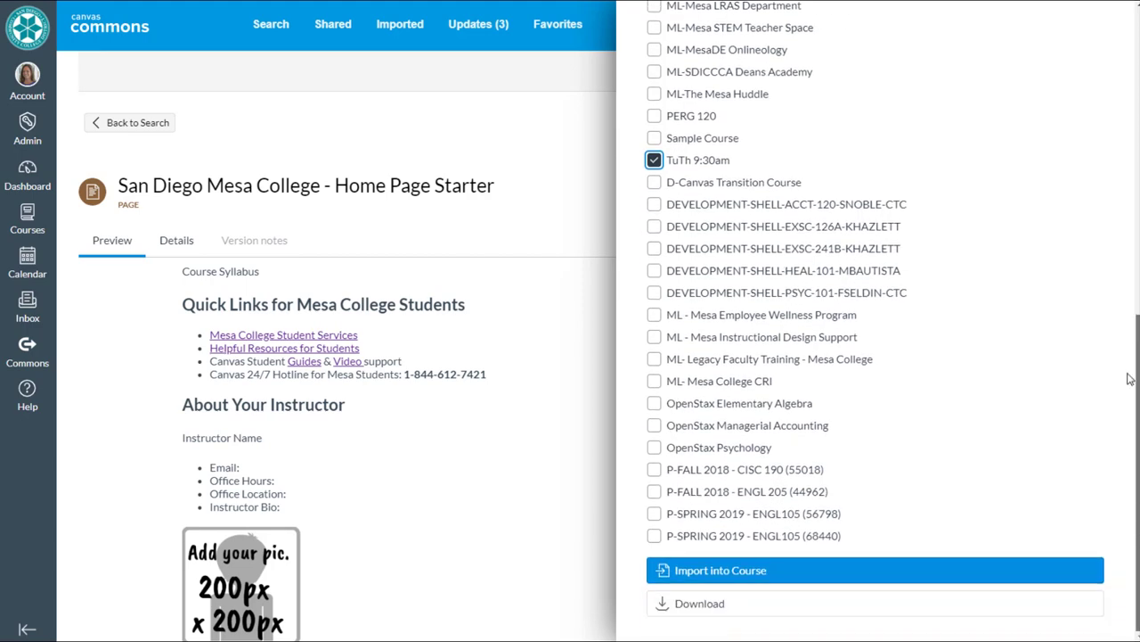
click(718, 575)
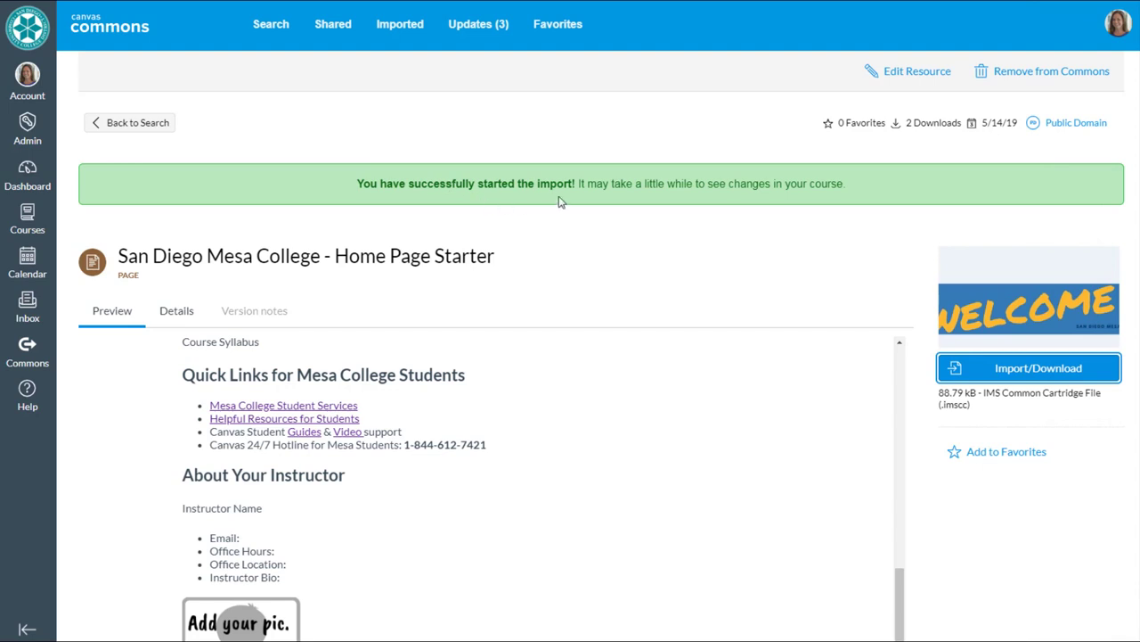
- Go to the TuTh 9:30am course's Pages list
click(28, 223)
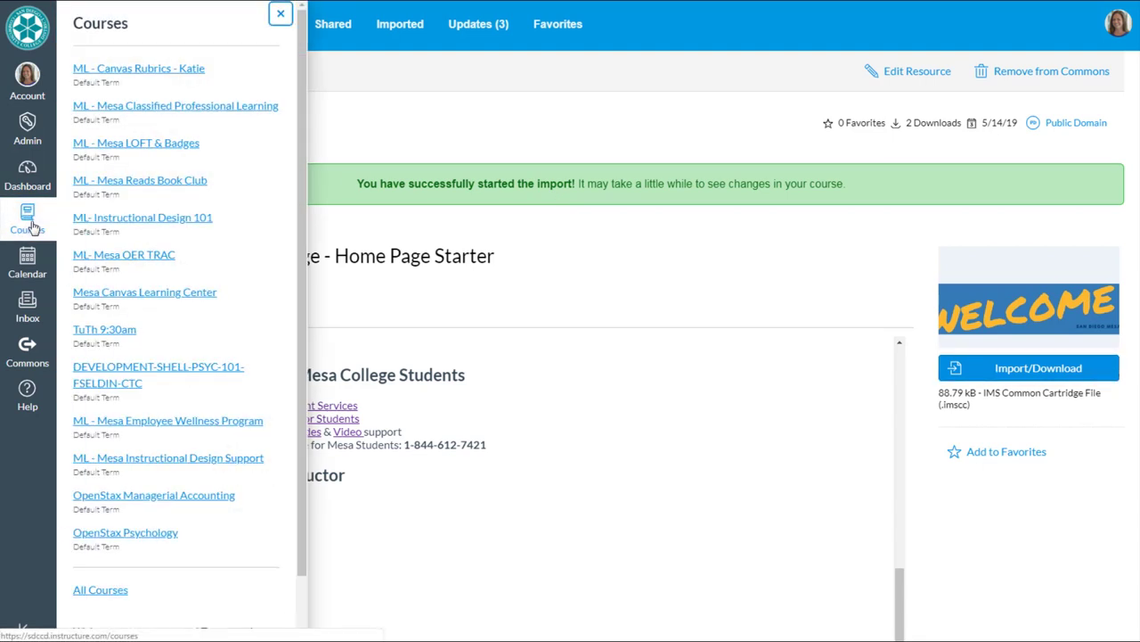
click(120, 331)
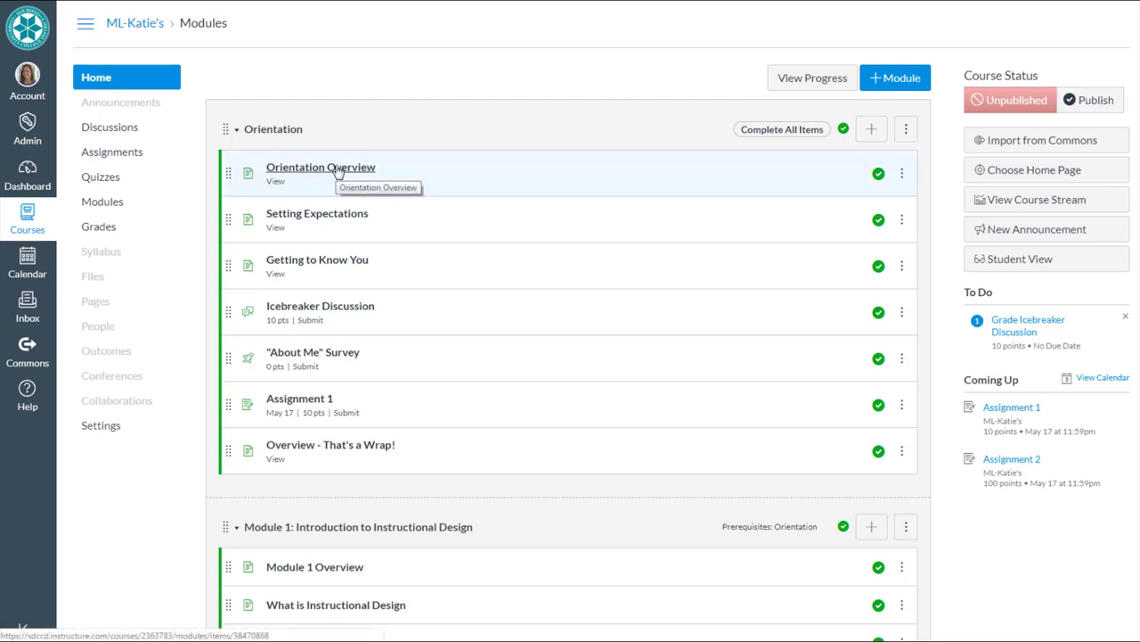
click(96, 302)
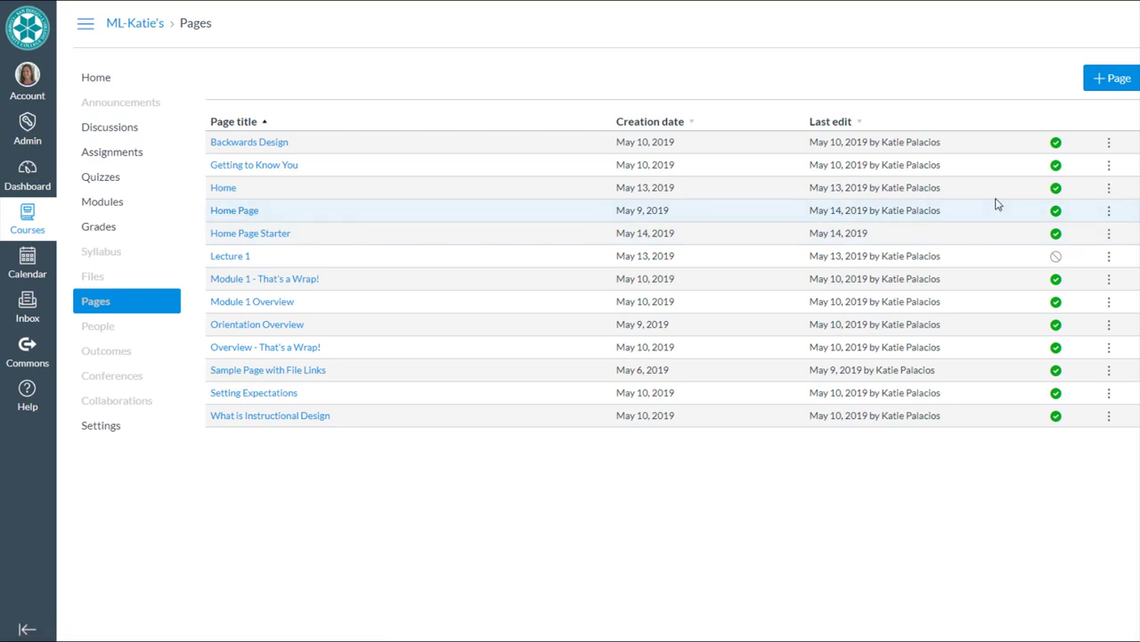
- Rename the existing Home Page to 'Home Page - old'
click(1109, 213)
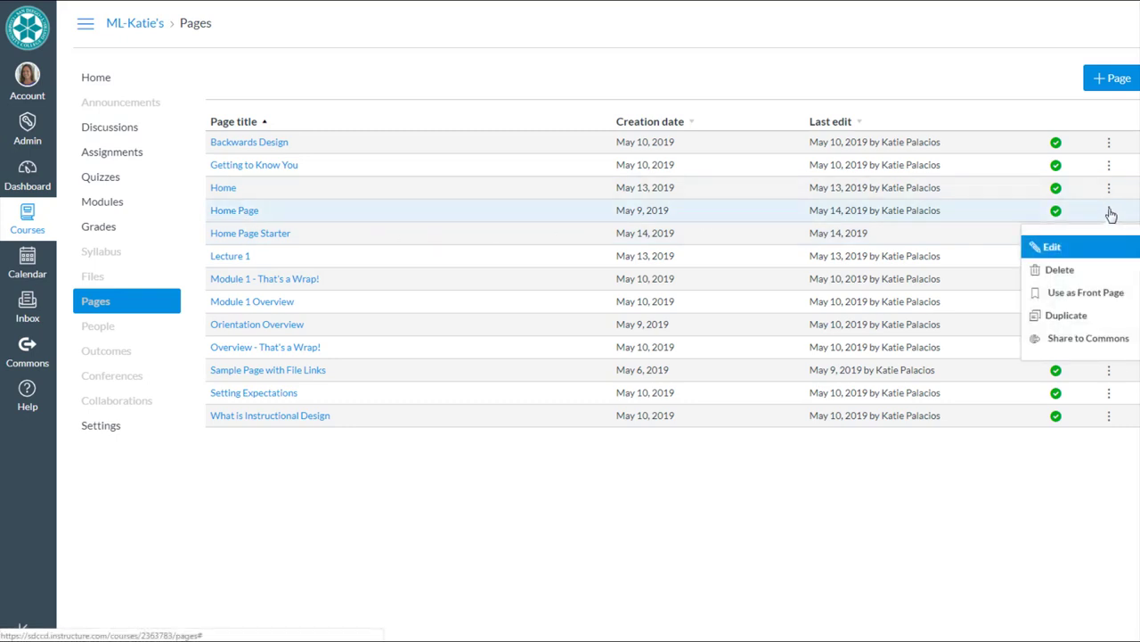
click(1076, 247)
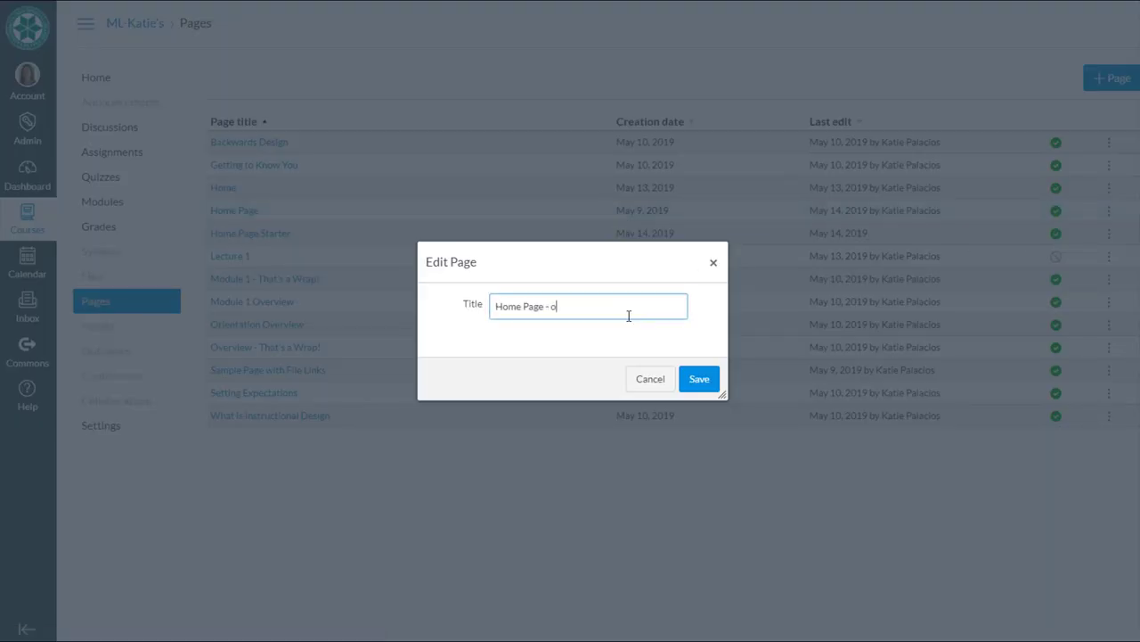
click(699, 378)
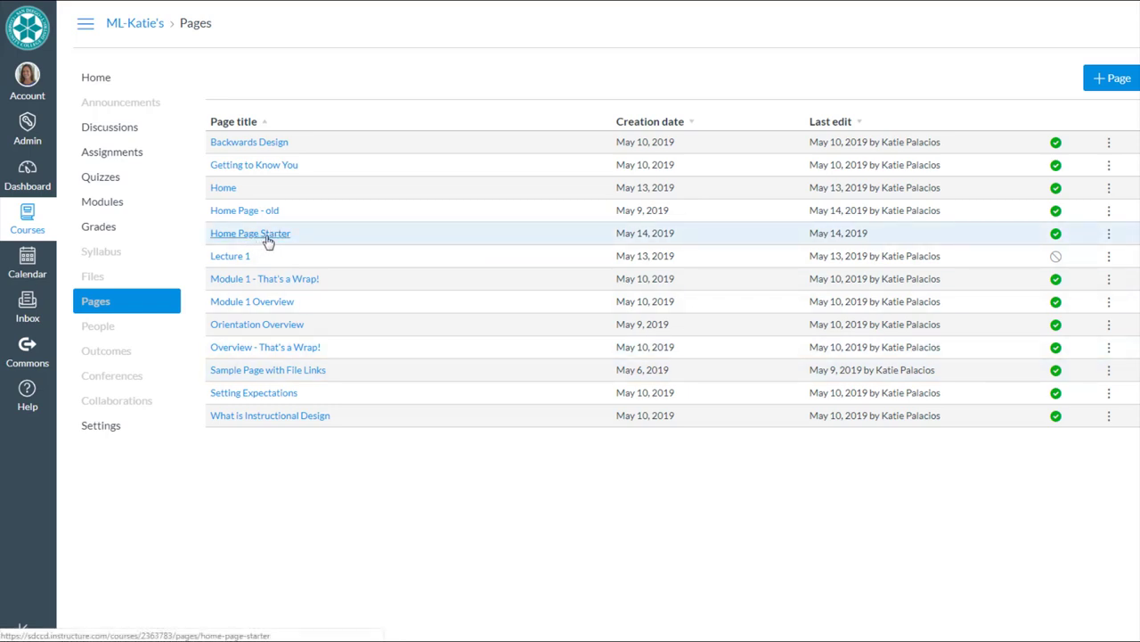
- Open the imported Home Page Starter page and look it over
click(268, 235)
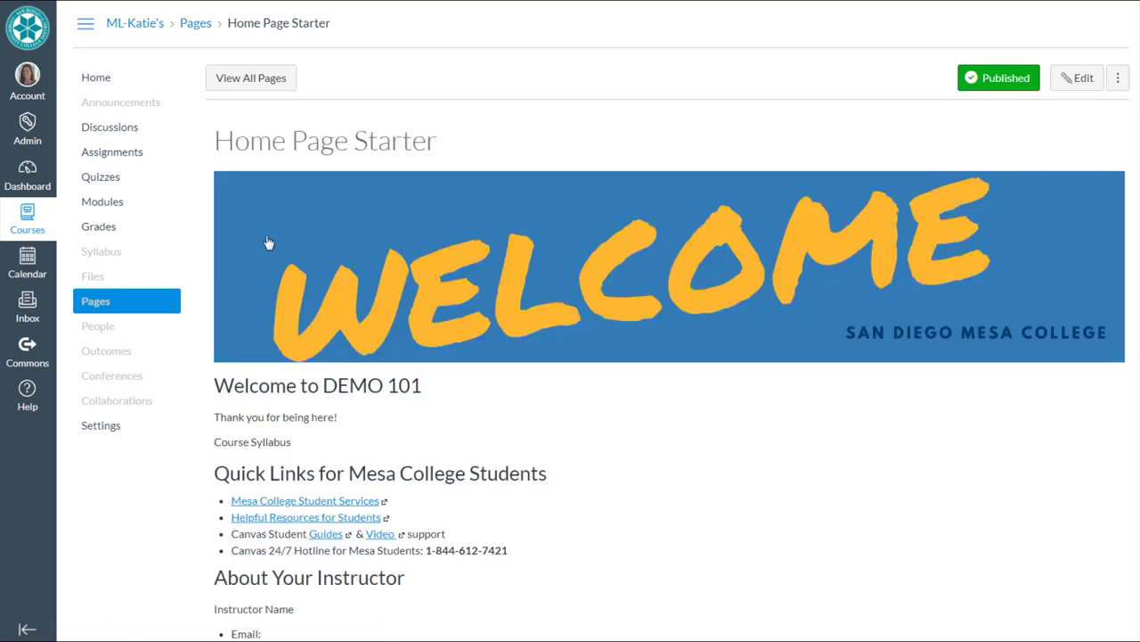
scroll(721, 441, down, 2)
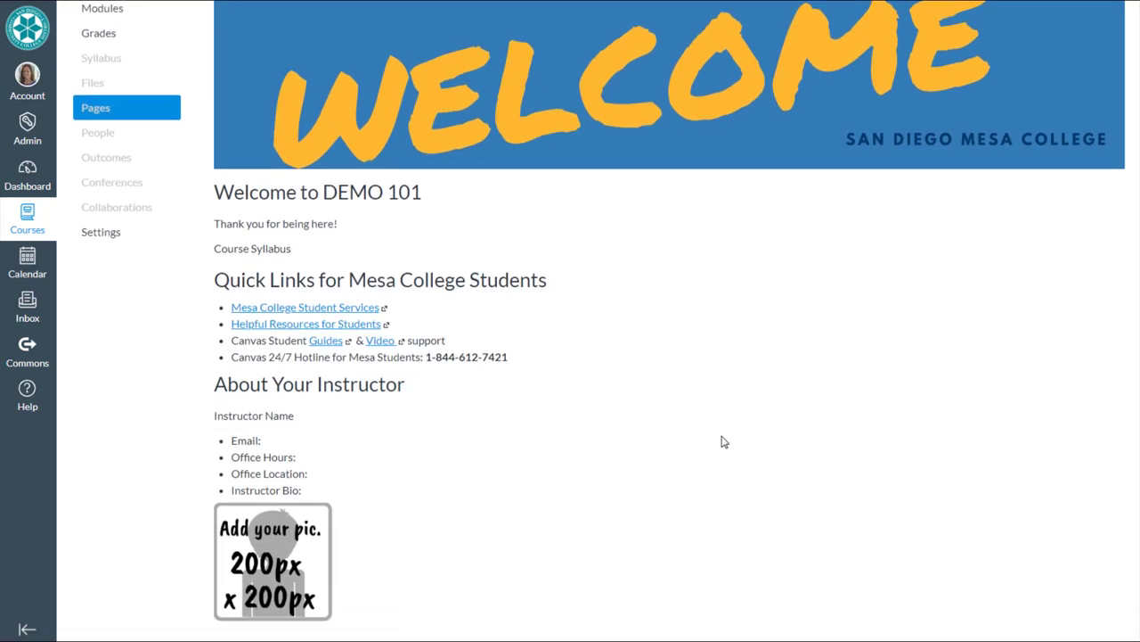
scroll(722, 442, up, 1)
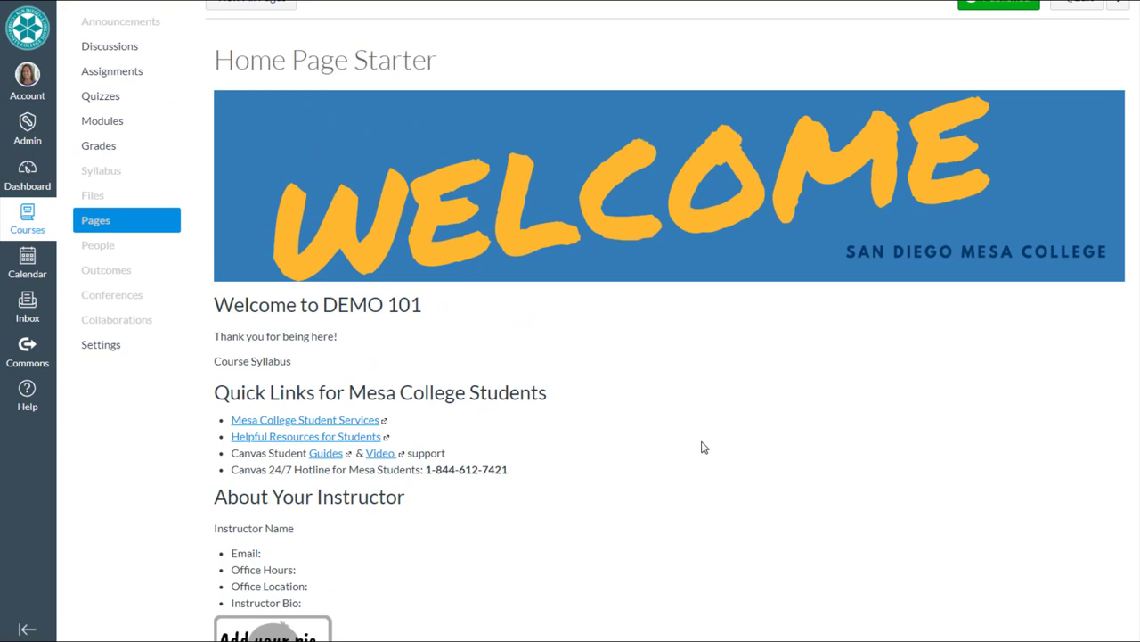
scroll(711, 448, up, 1)
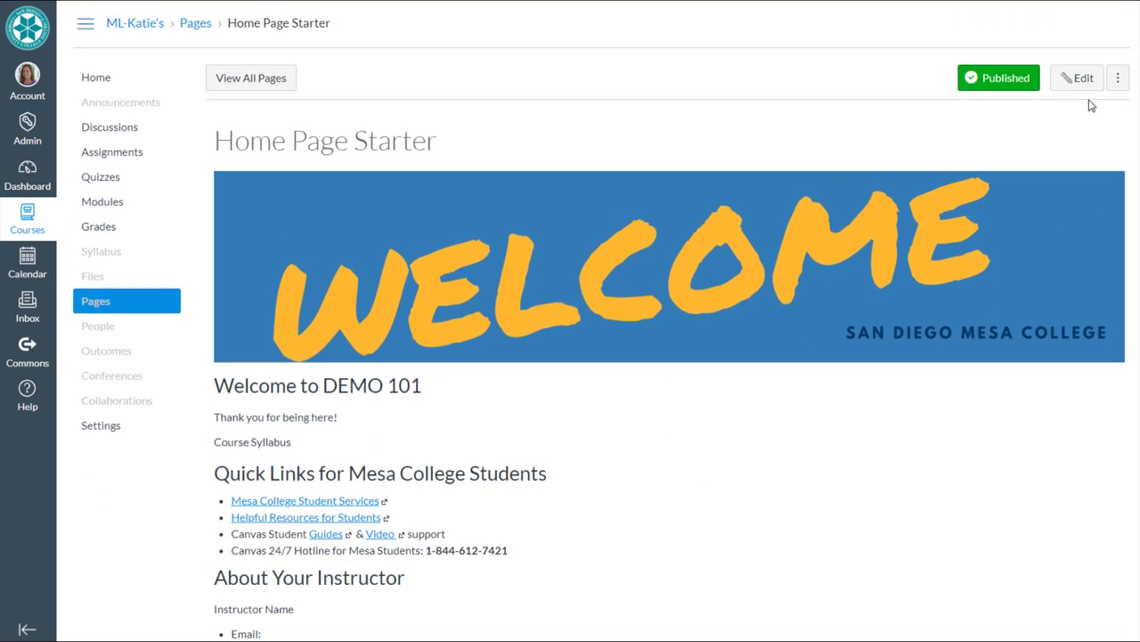
- Edit the Home Page Starter page and retitle it 'Home Page'
click(1077, 81)
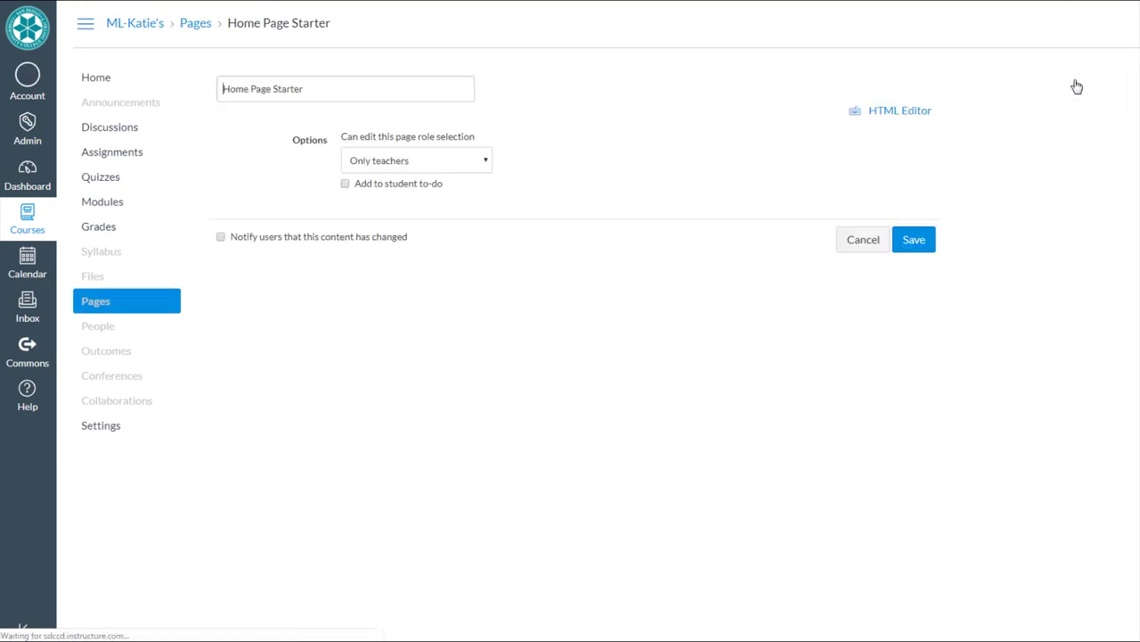
drag(323, 88, 268, 89)
key(BackSpace)
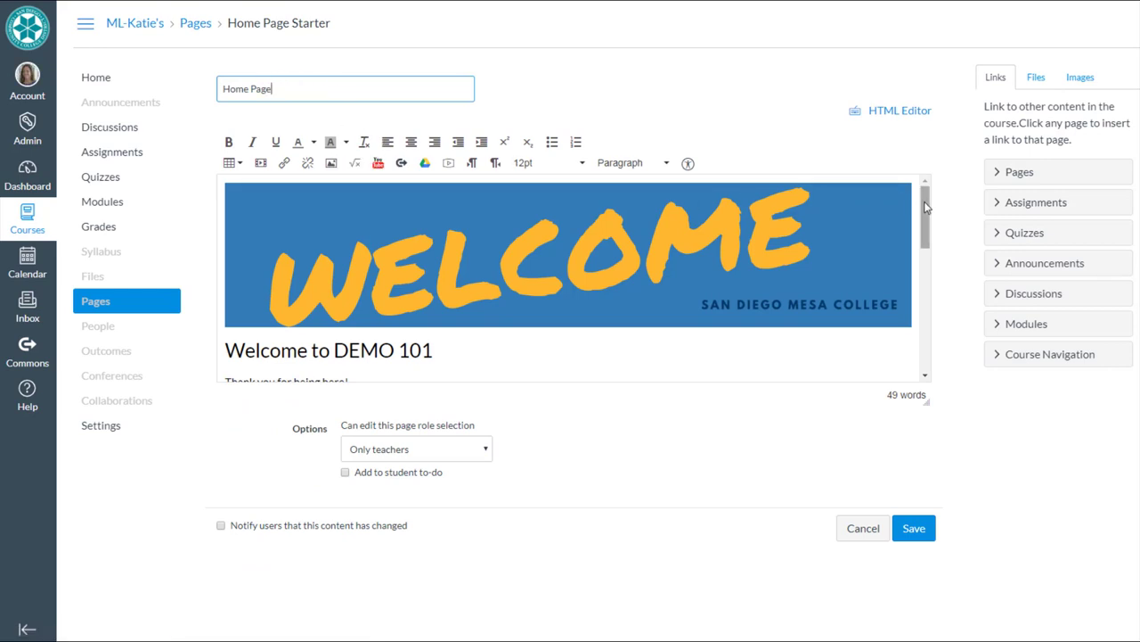
drag(924, 208, 922, 241)
drag(927, 398, 930, 527)
scroll(689, 364, up, 2)
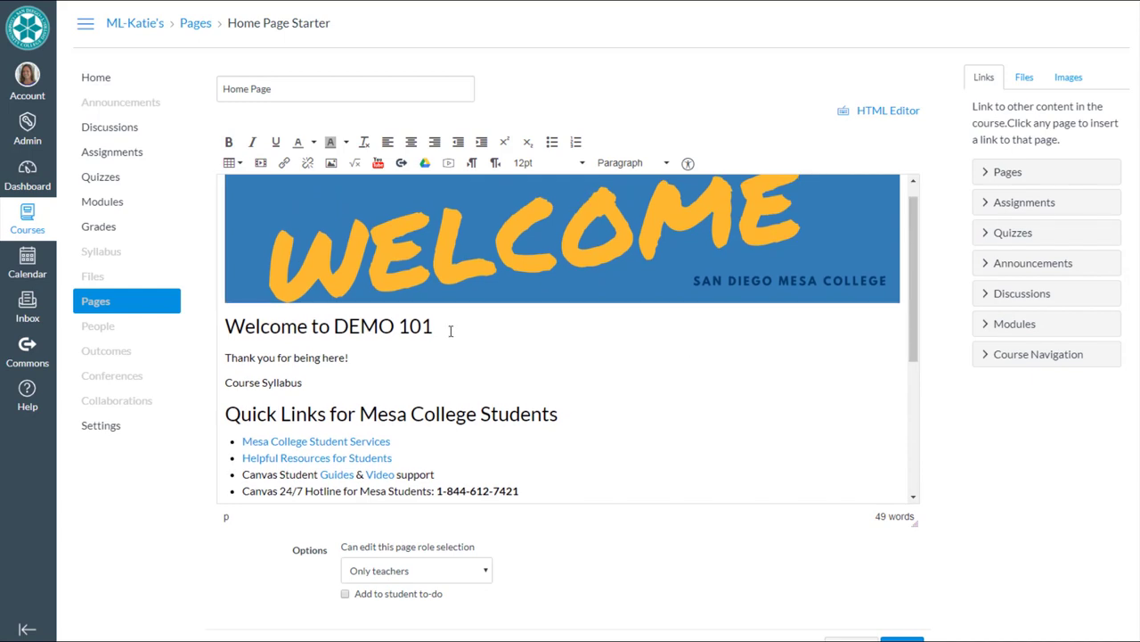
- Change the heading to 'Welcome to Instructional Design 101!' and select the Course Syllabus text
drag(435, 326, 338, 319)
text(Inst)
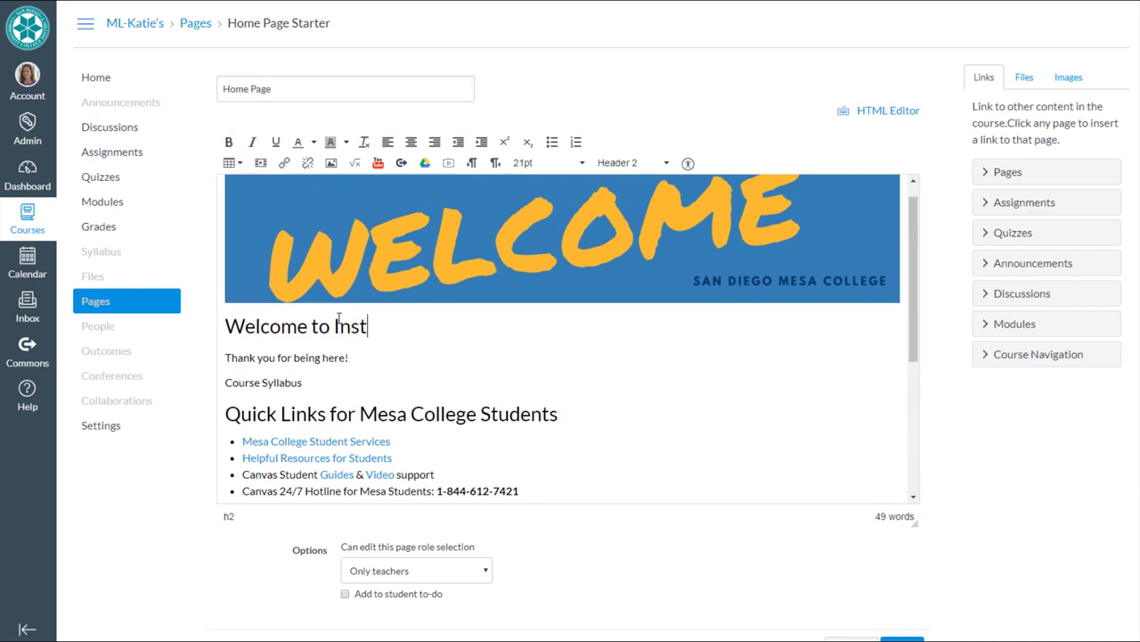
text(ructional Design 101!)
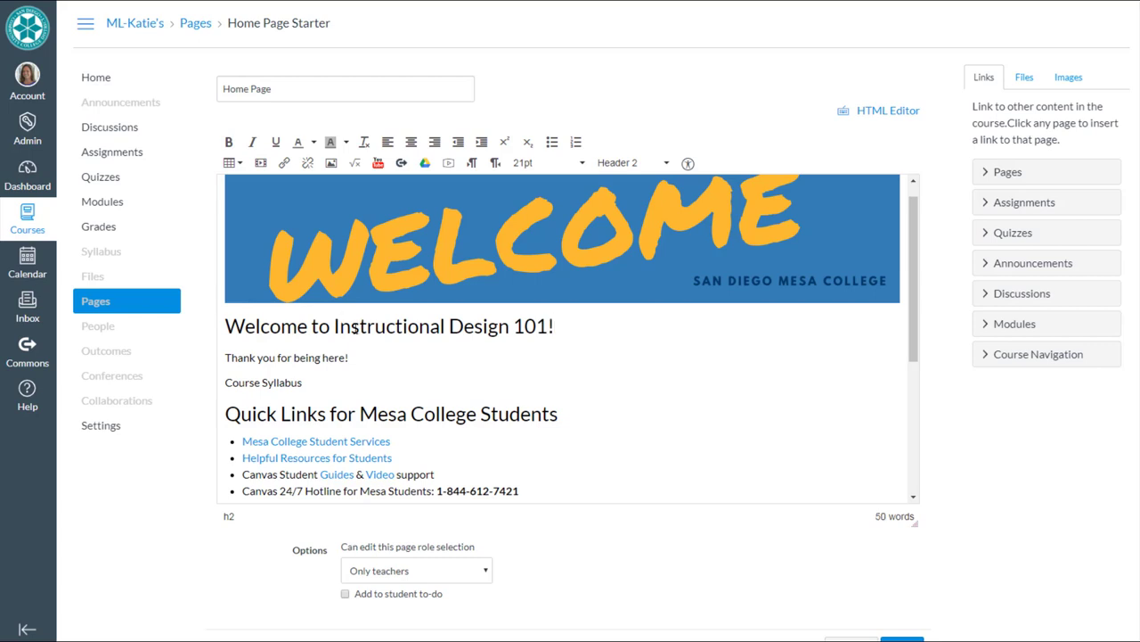
click(362, 360)
drag(310, 383, 226, 383)
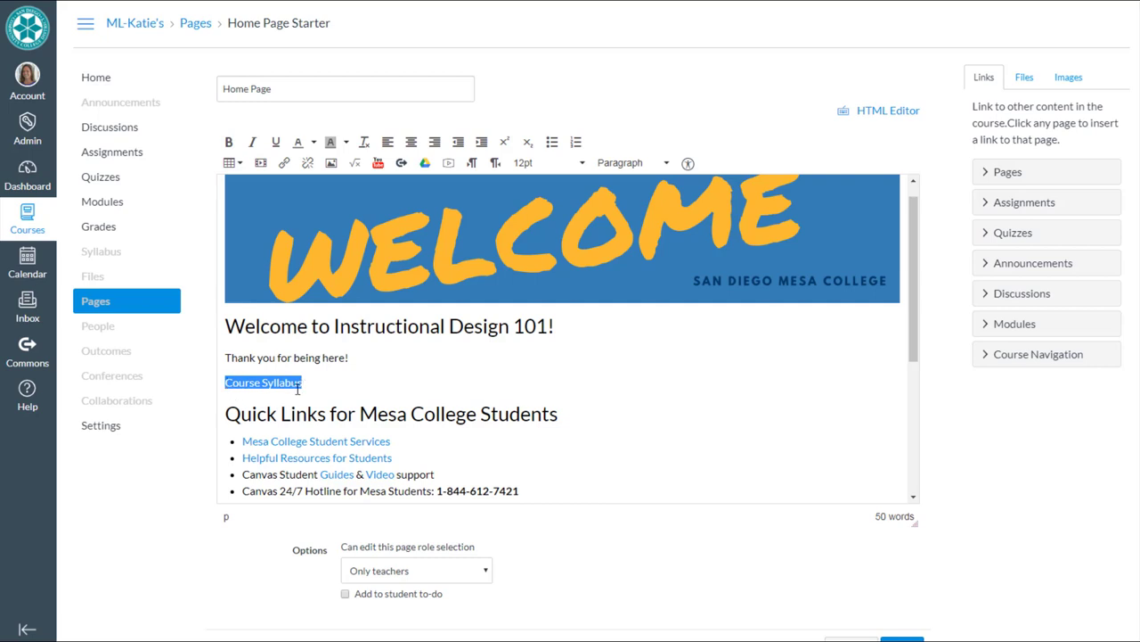
- Upload Syllabus - MCLC.pdf from Content Demo > General Course_Documents and link Course Syllabus to it
click(1024, 80)
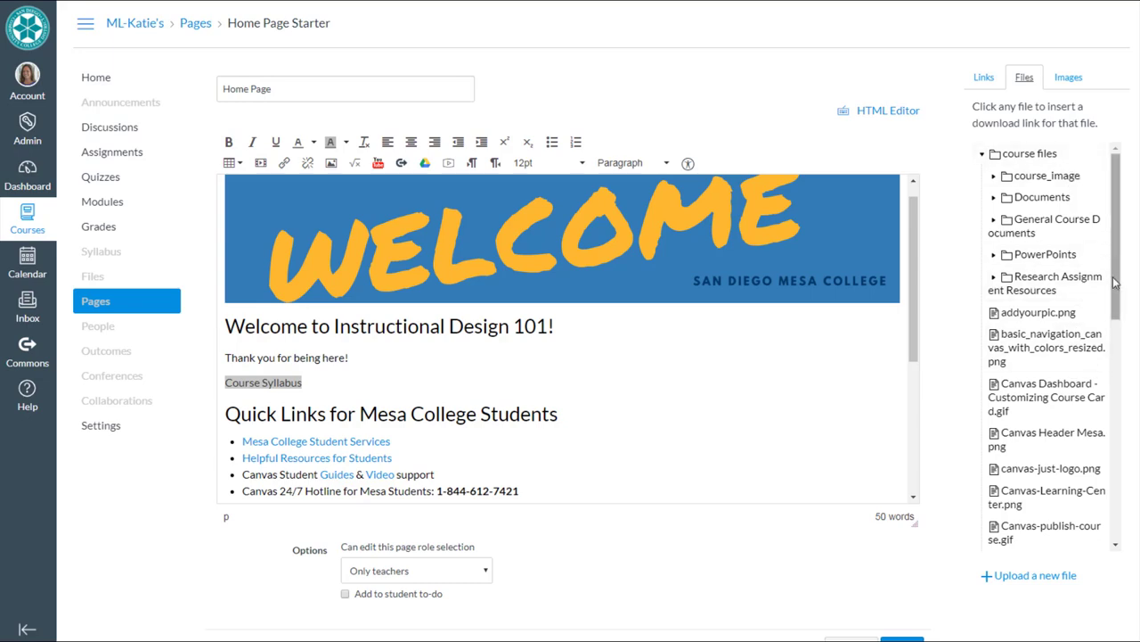
scroll(1114, 284, down, 1)
click(1048, 533)
scroll(1049, 535, down, 2)
click(1007, 499)
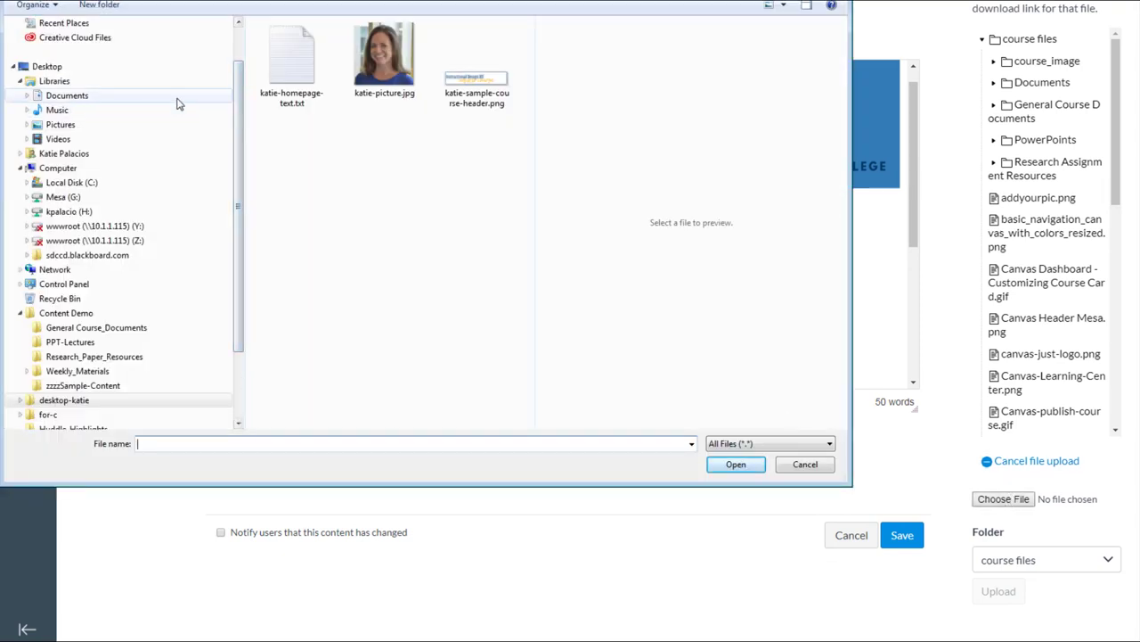
scroll(116, 80, up, 1)
click(53, 45)
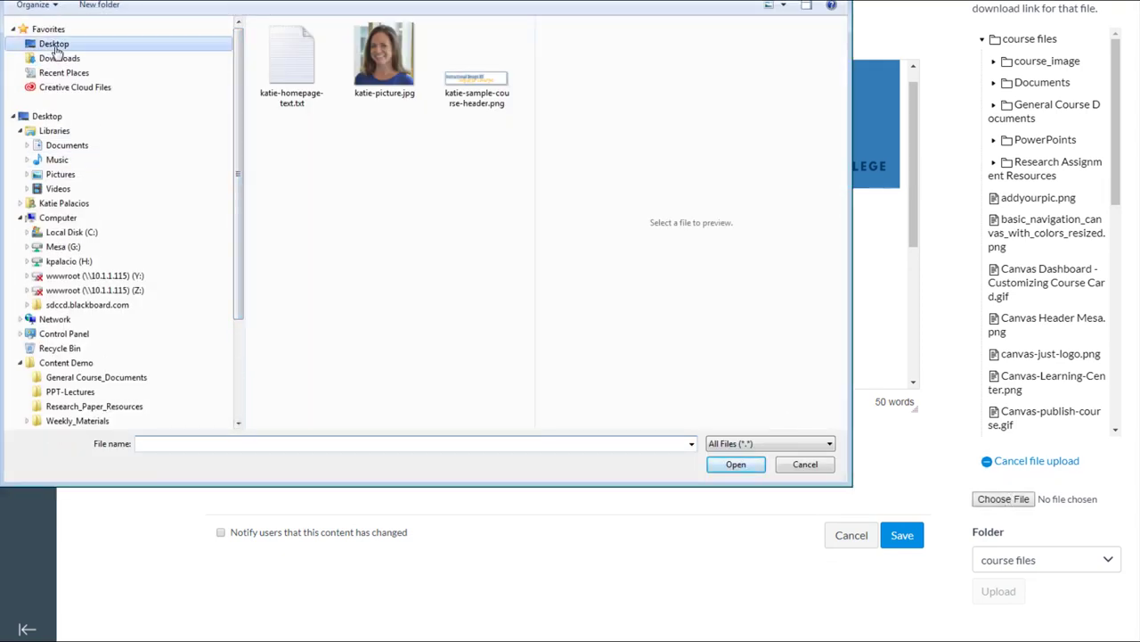
double_click(389, 166)
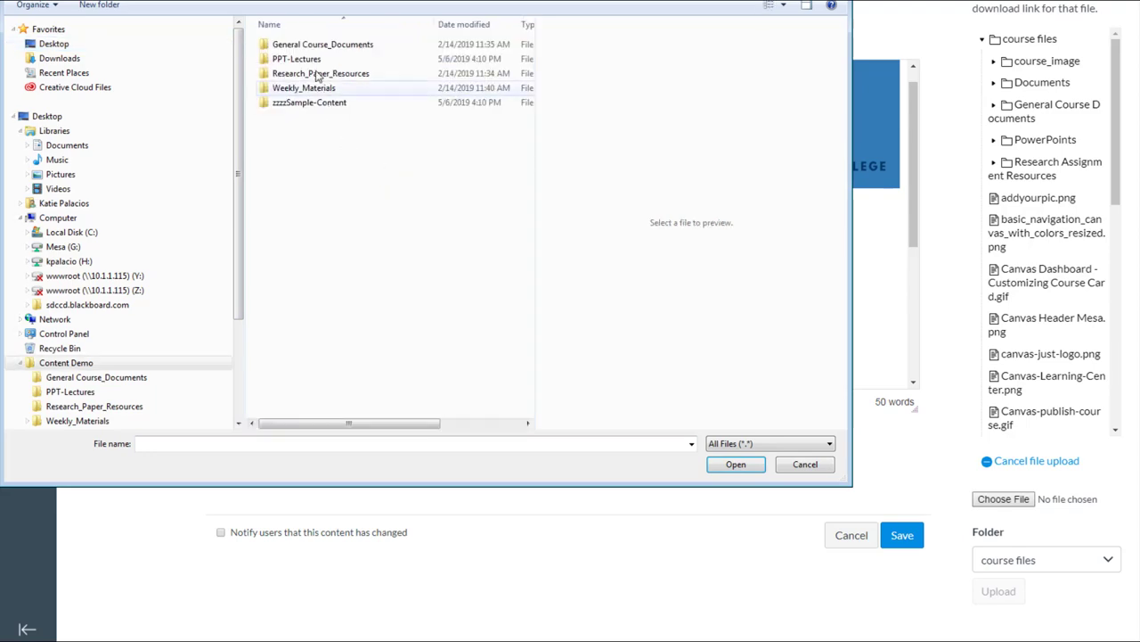
double_click(320, 44)
click(309, 59)
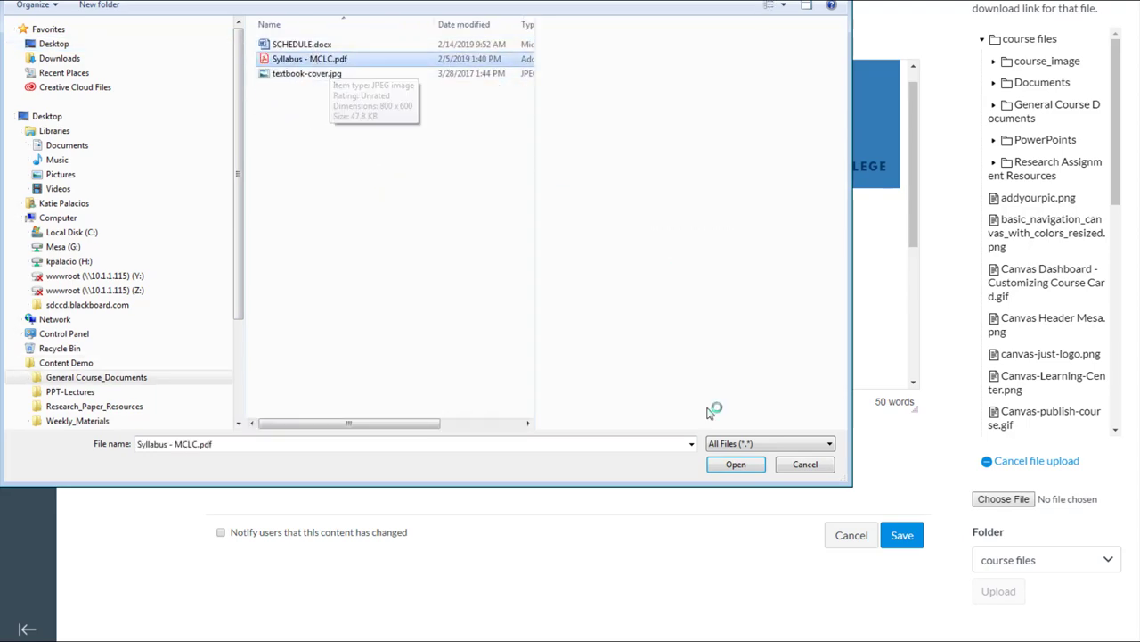
click(736, 464)
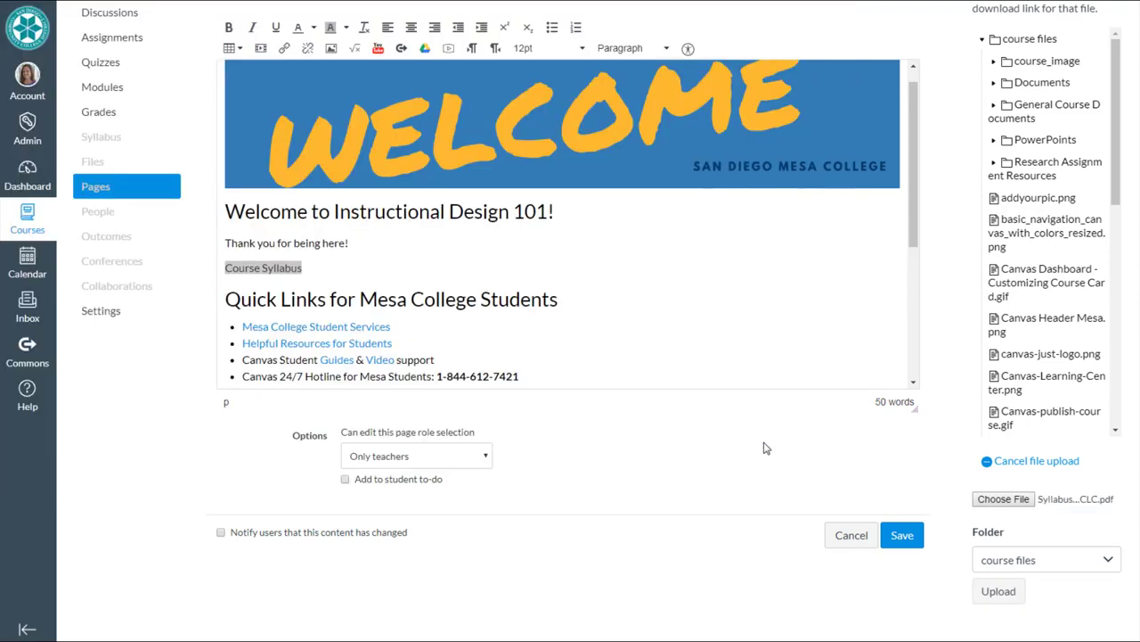
click(1021, 597)
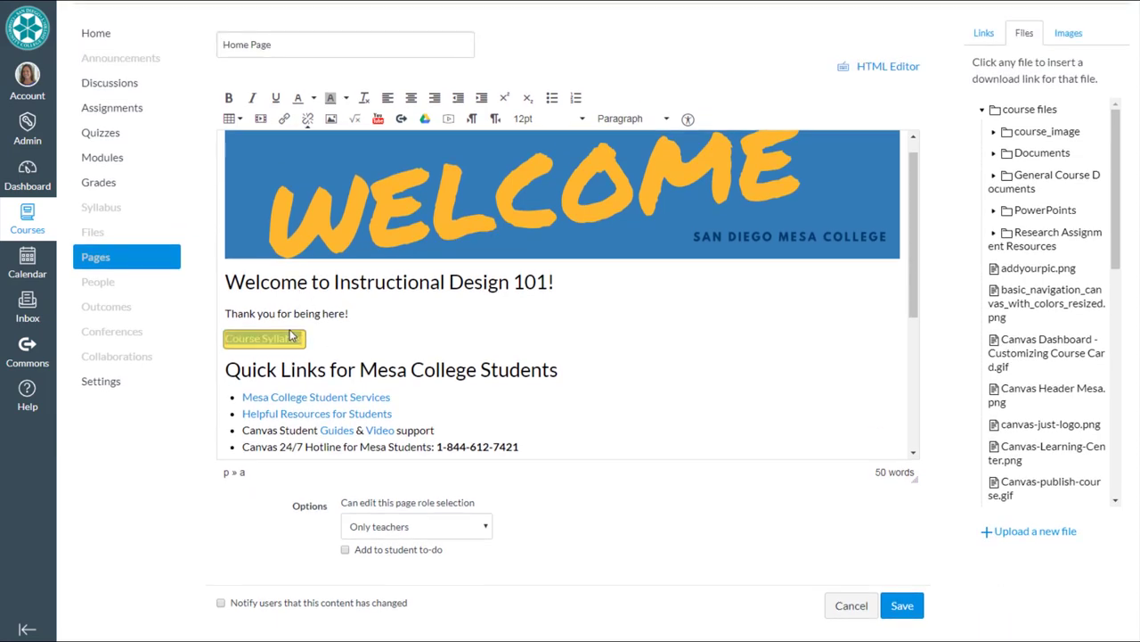
- Enter the instructor's name and e-mail, with 'asdf' for office hours, location and bio
click(348, 339)
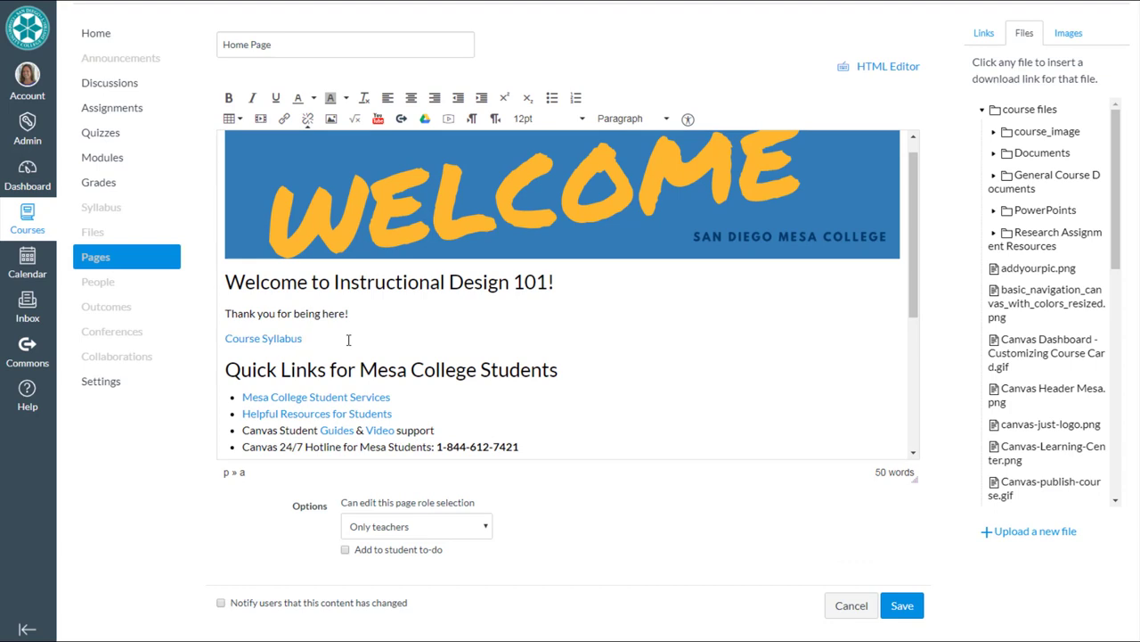
scroll(913, 307, down, 2)
drag(911, 308, 910, 326)
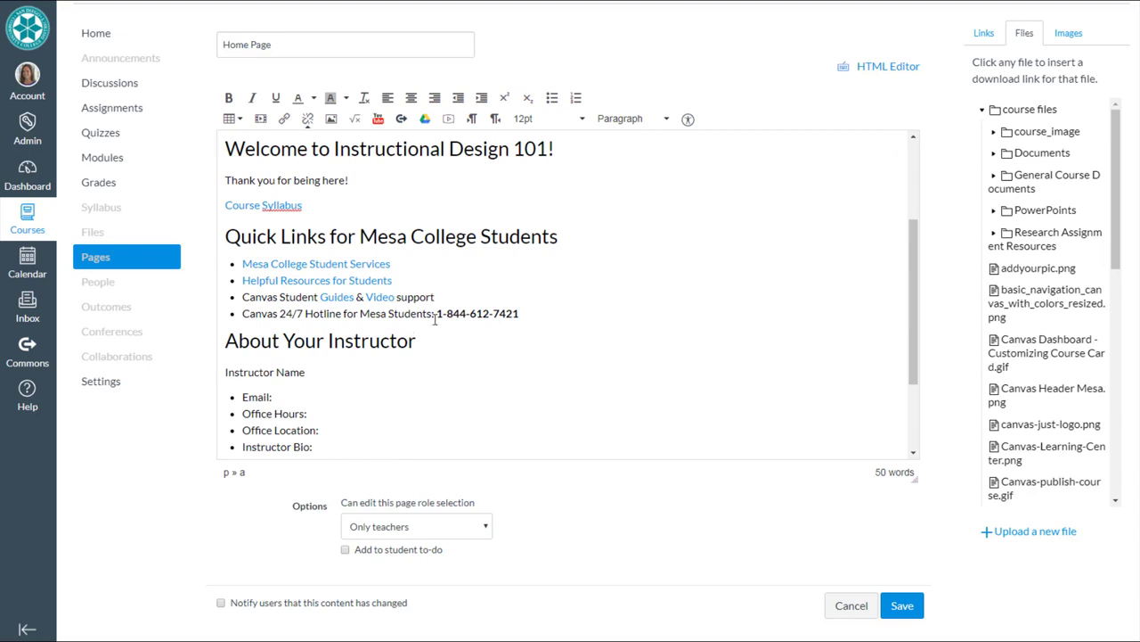
scroll(435, 321, down, 3)
drag(305, 260, 222, 262)
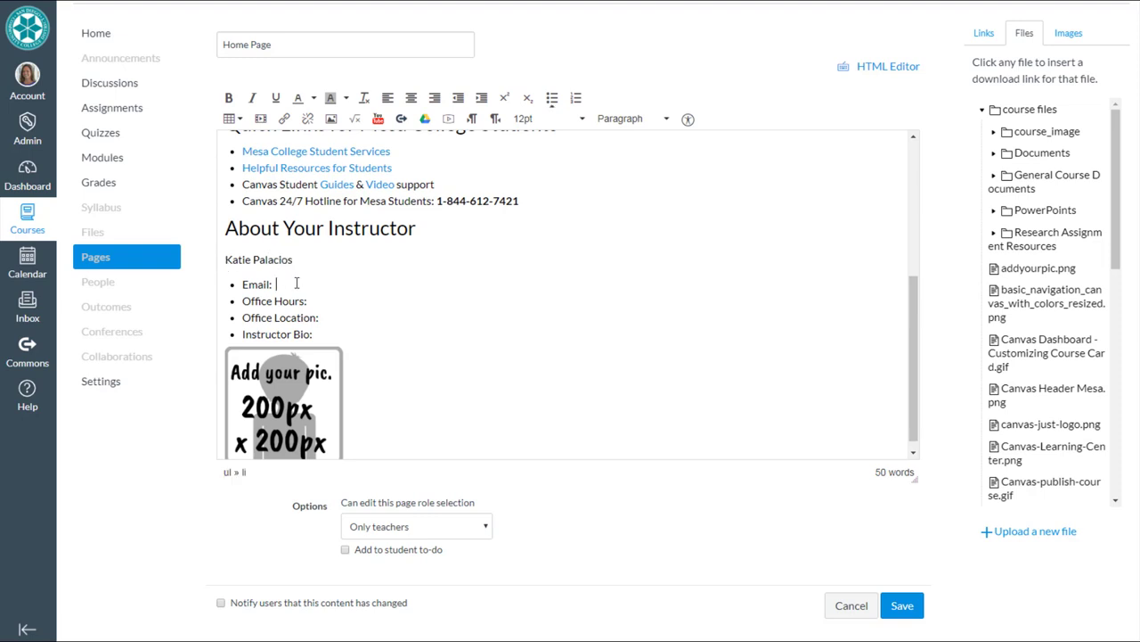
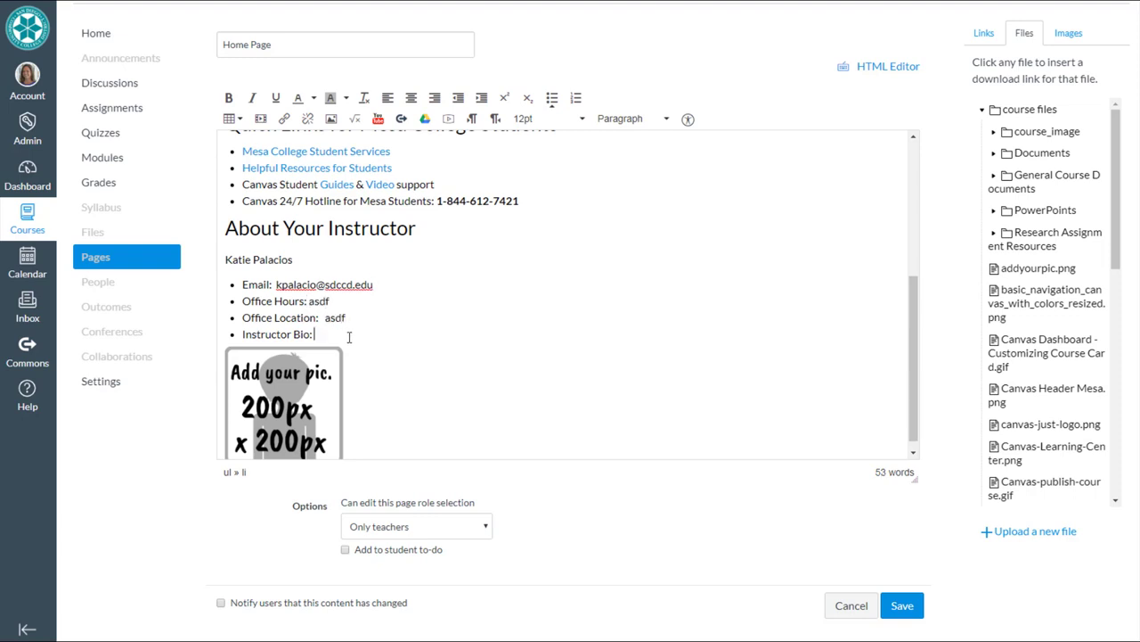
scroll(395, 359, down, 1)
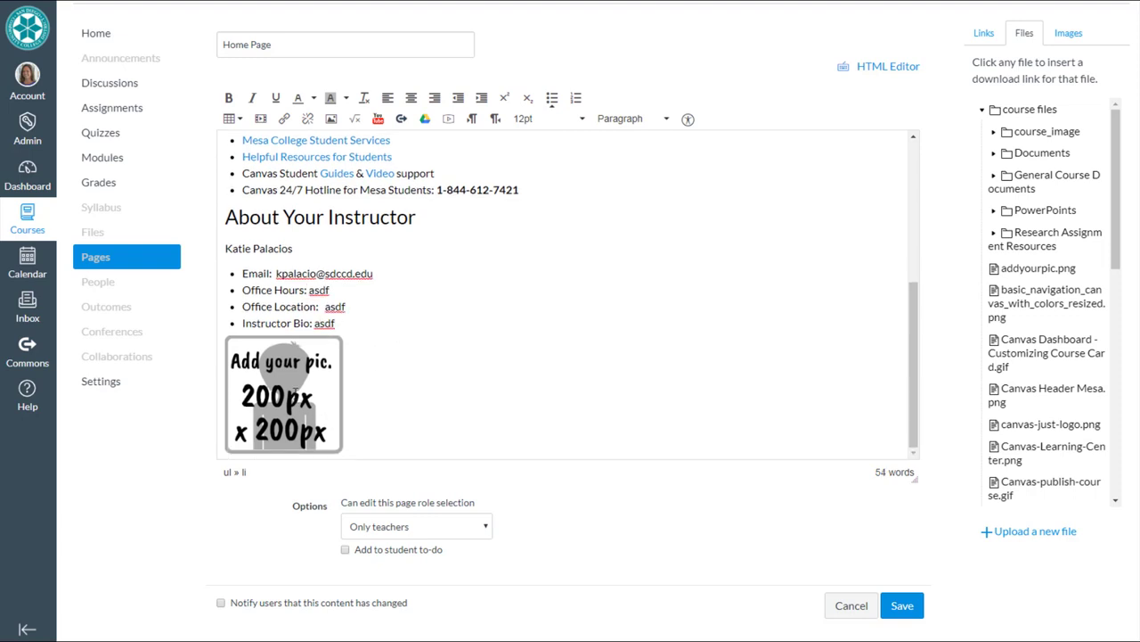
- Delete the 'Add your pic' placeholder and begin a new image upload from the Images tab
click(299, 389)
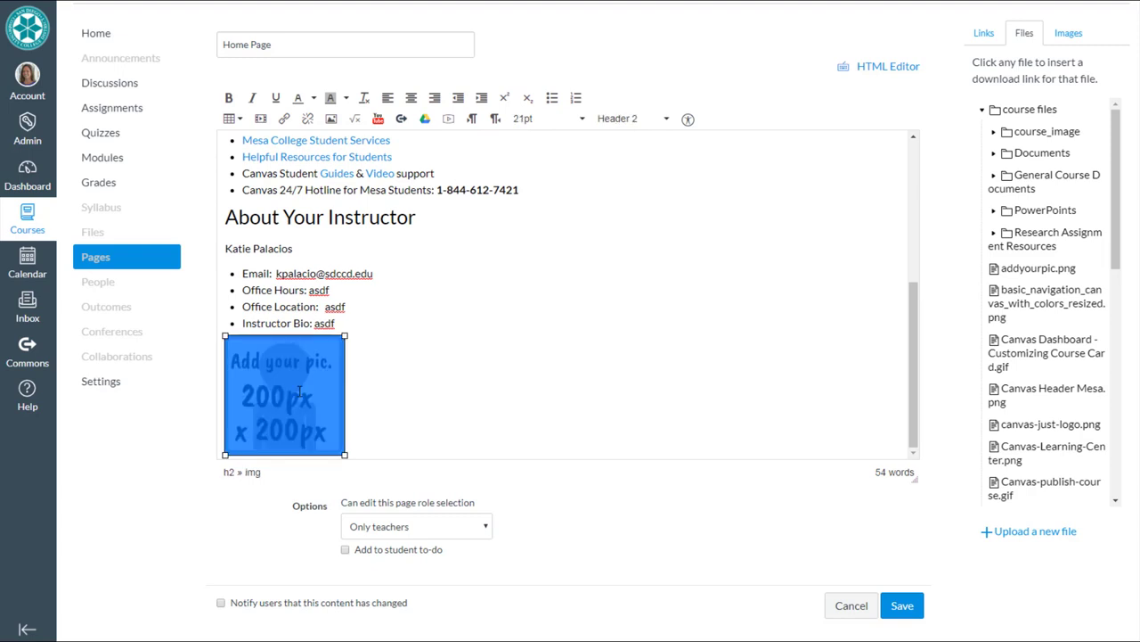
key(Delete)
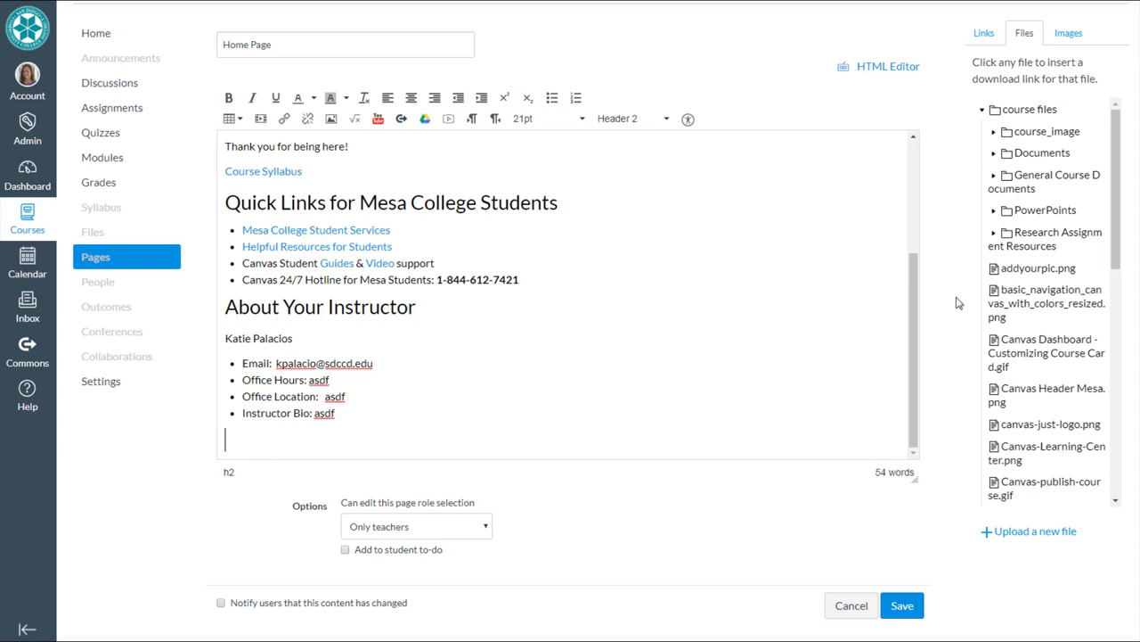
click(1068, 34)
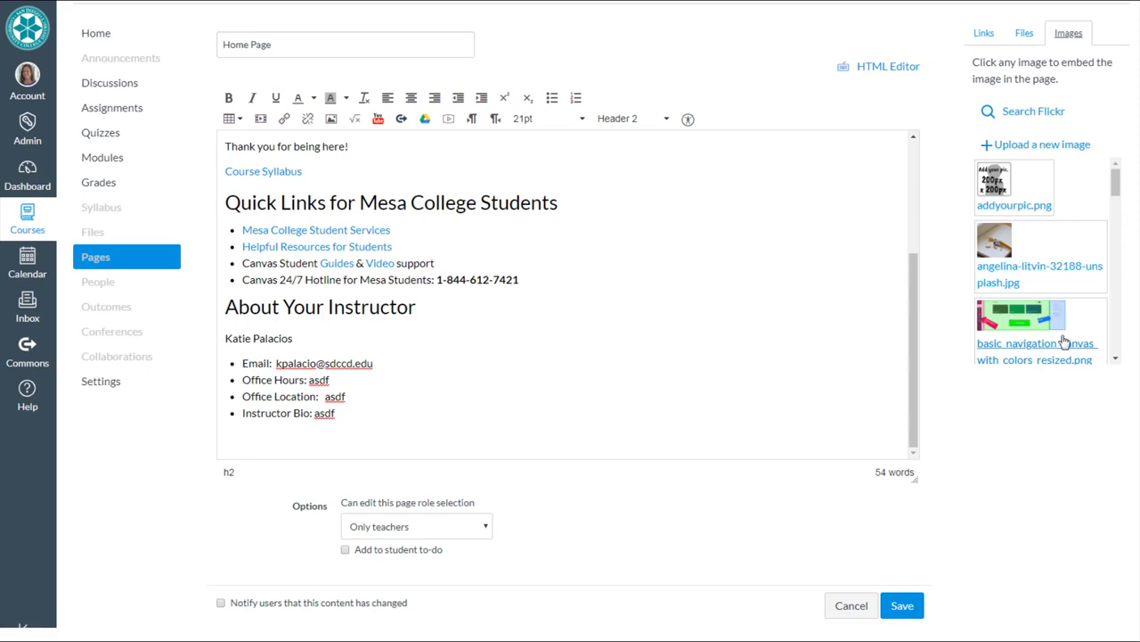
drag(1114, 184, 1113, 186)
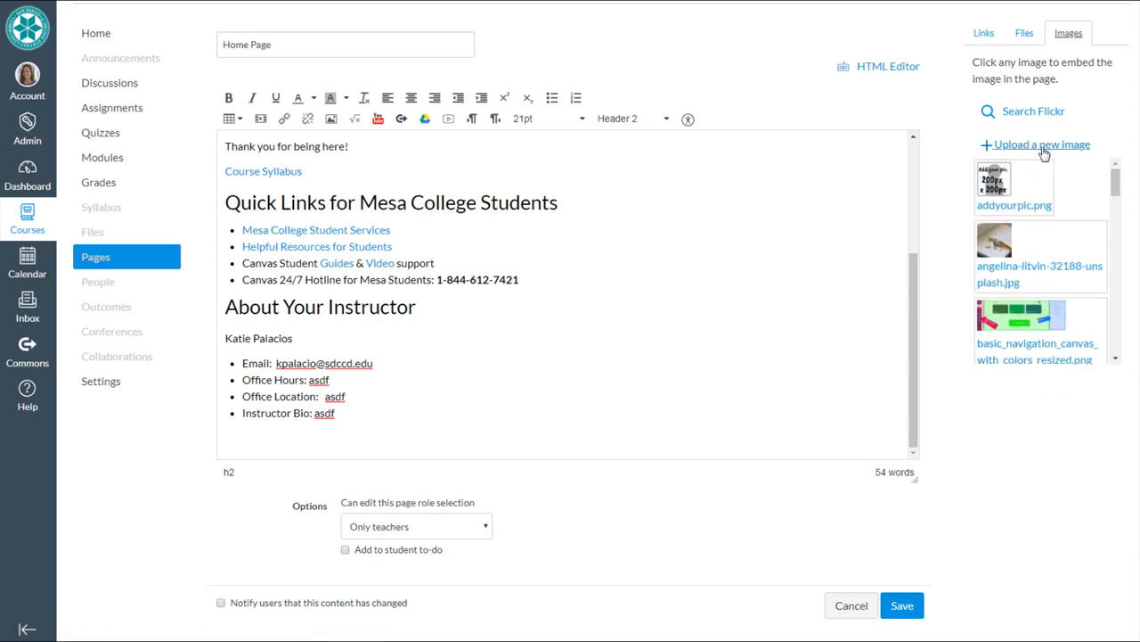
click(1044, 147)
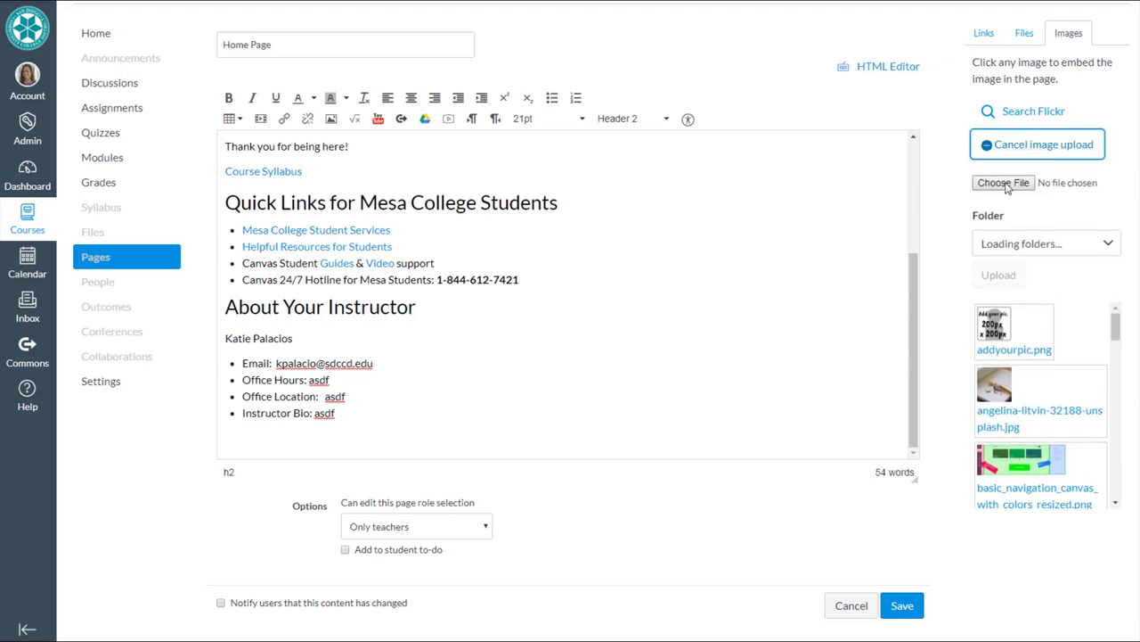
- Upload the instructor's portrait photo from the samples folder, with the instructor's name as alt text
click(1005, 183)
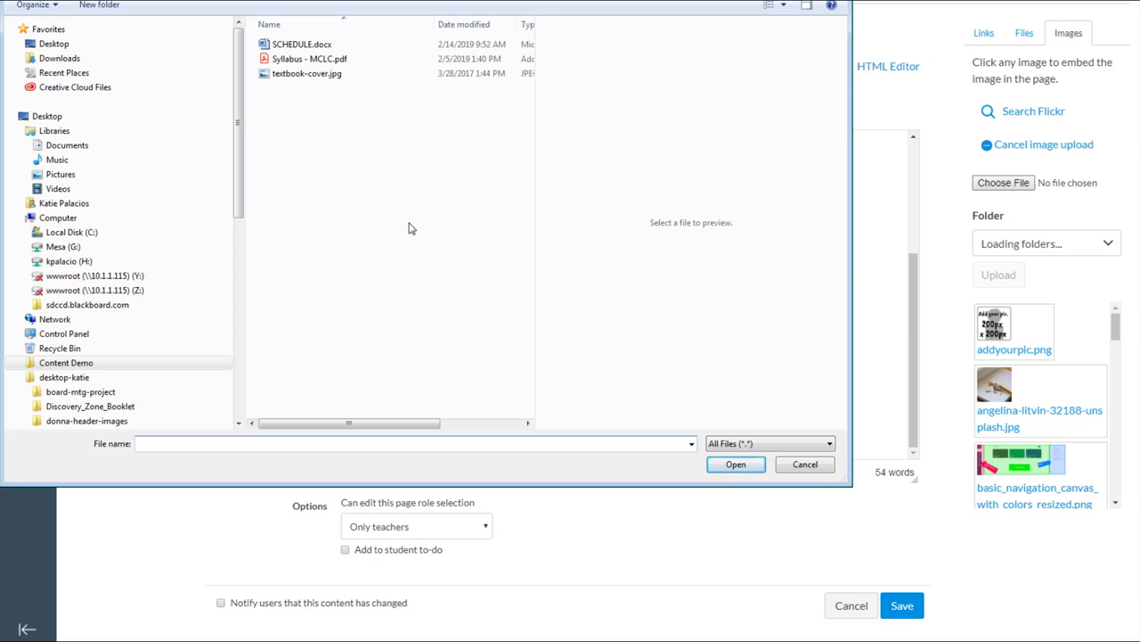
click(72, 400)
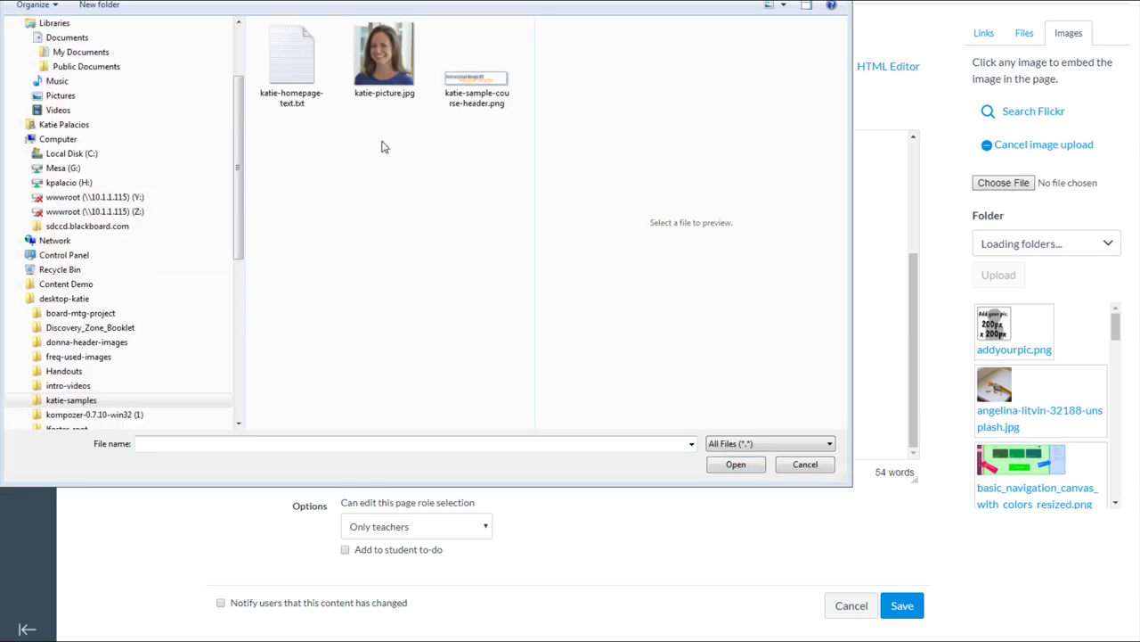
click(377, 72)
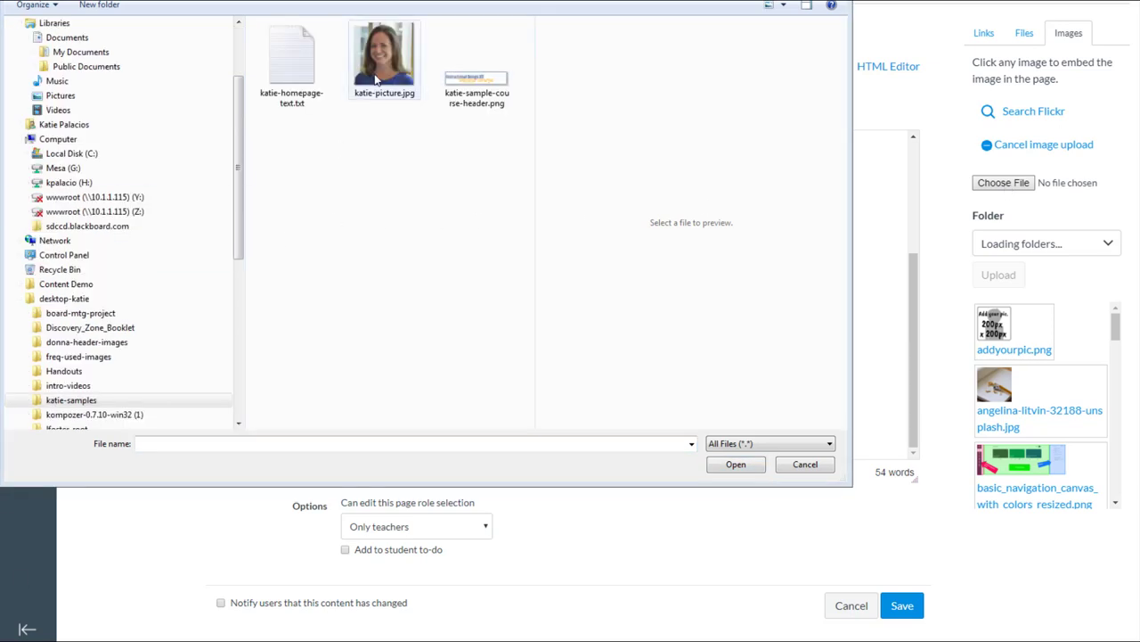
click(736, 465)
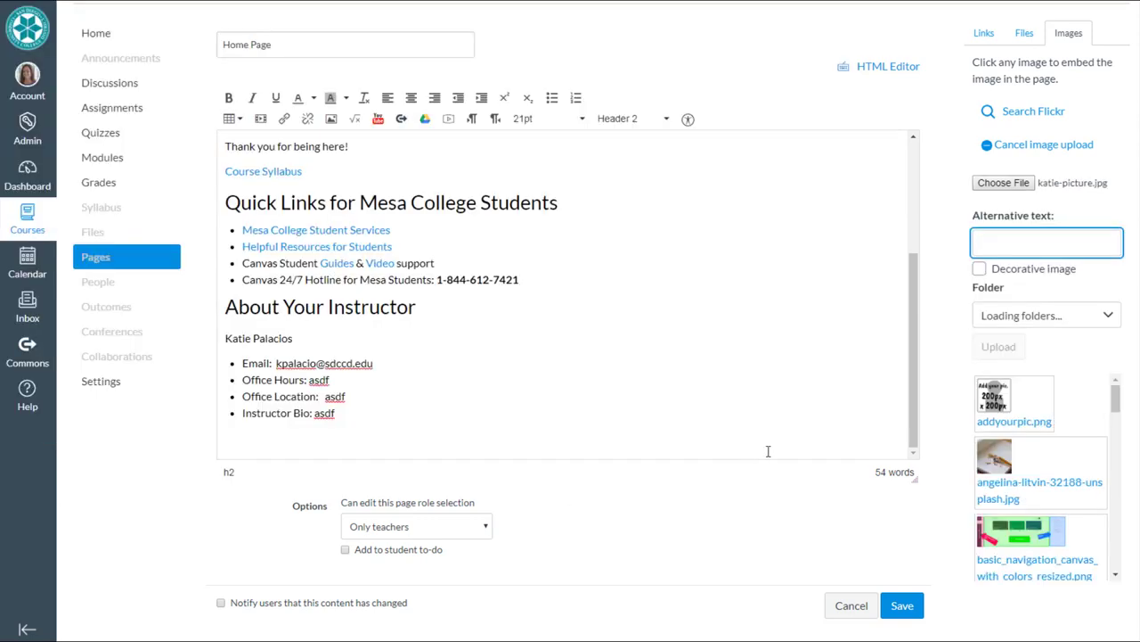
click(994, 242)
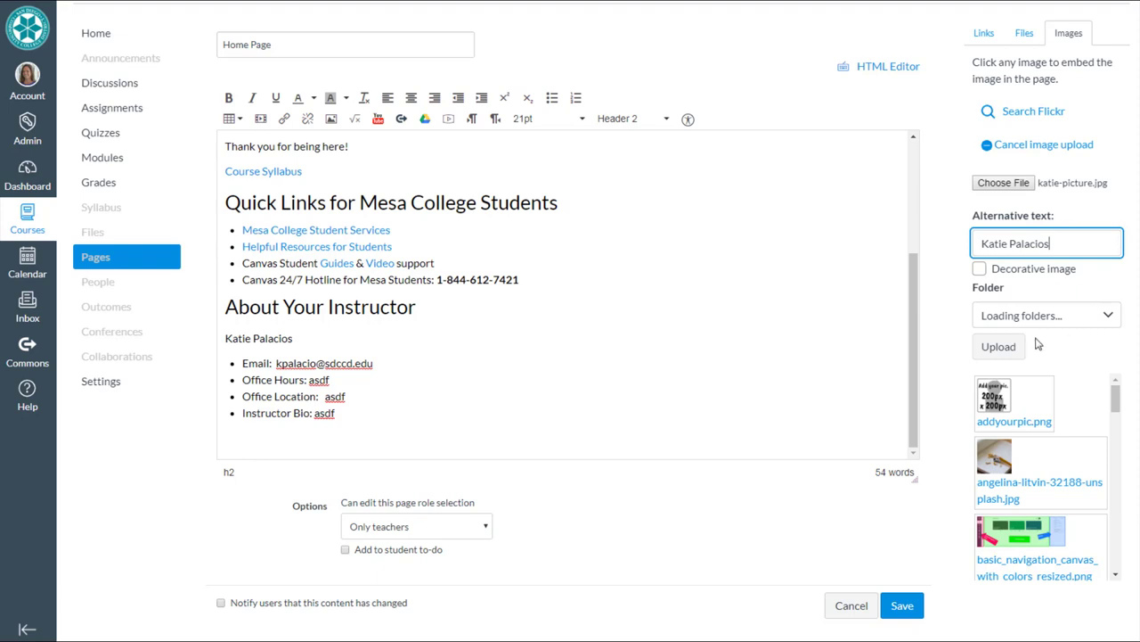
click(998, 348)
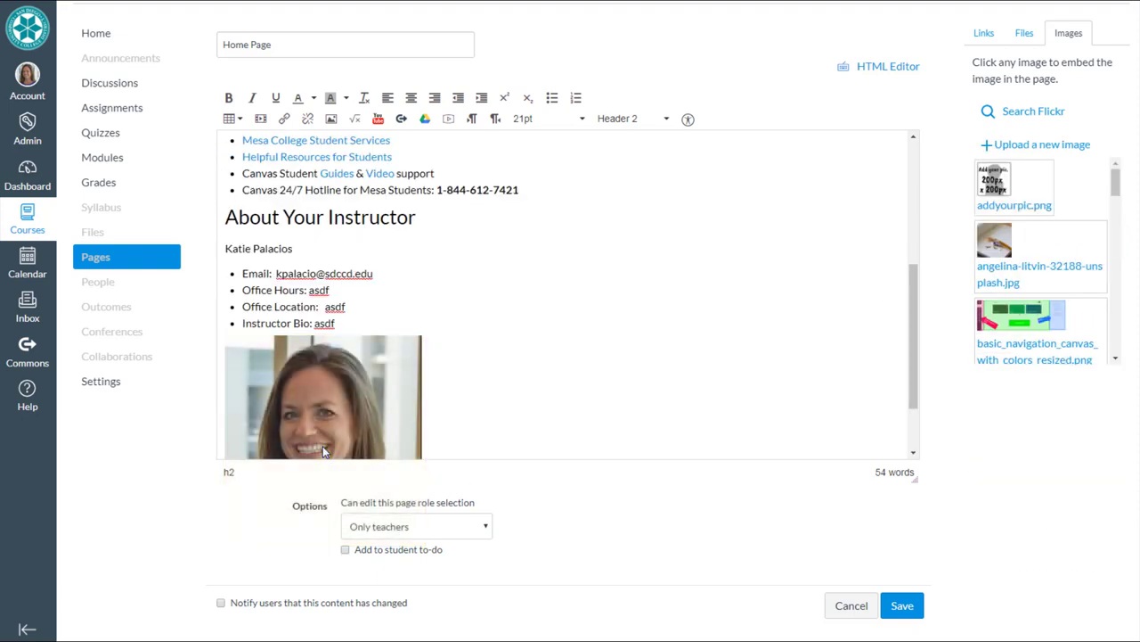
drag(915, 479, 911, 583)
click(371, 432)
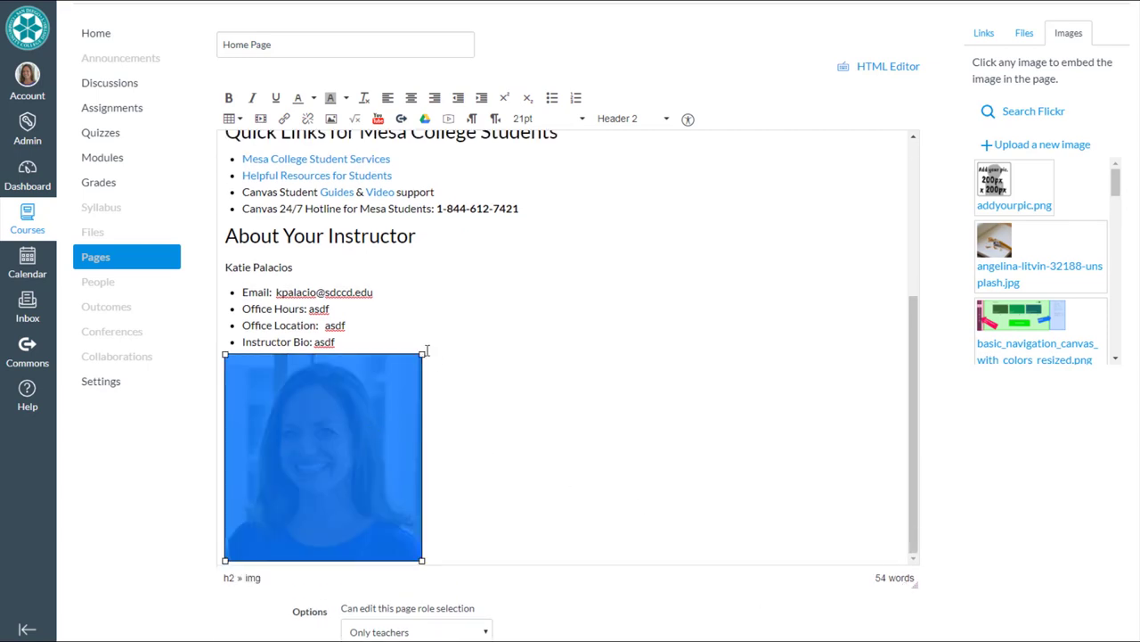
drag(424, 354, 374, 432)
click(445, 458)
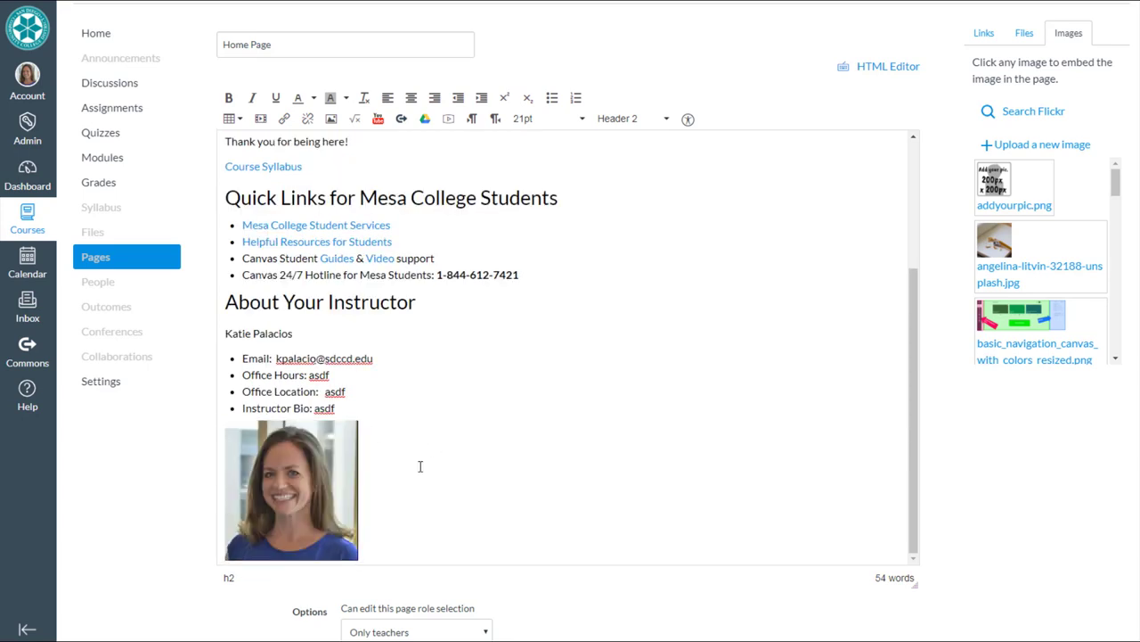
scroll(428, 459, up, 4)
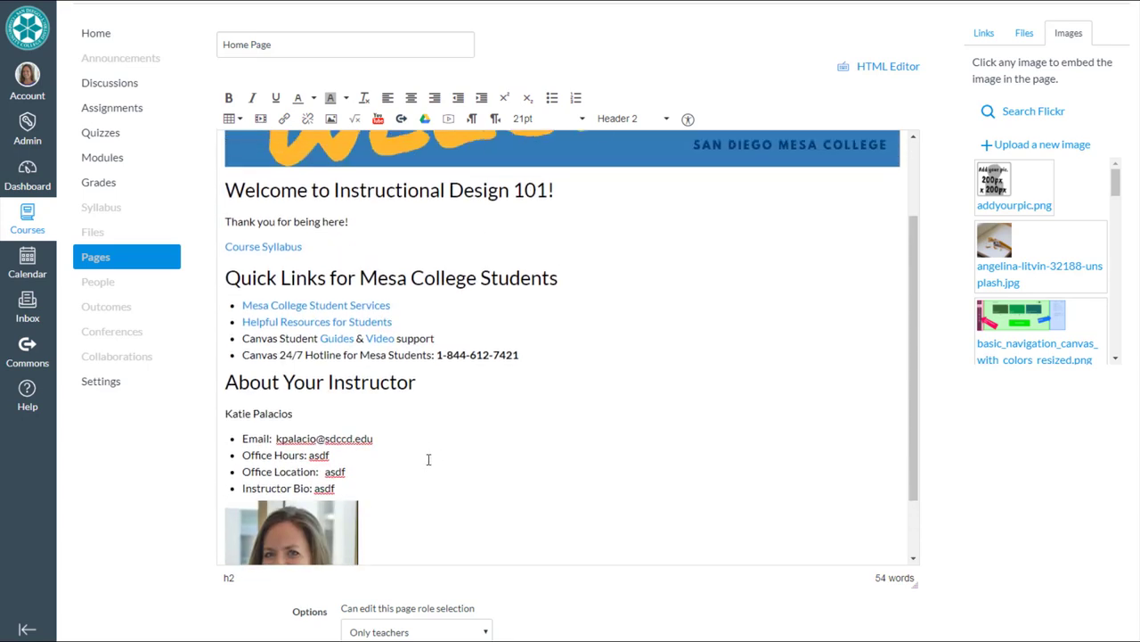
scroll(429, 460, up, 1)
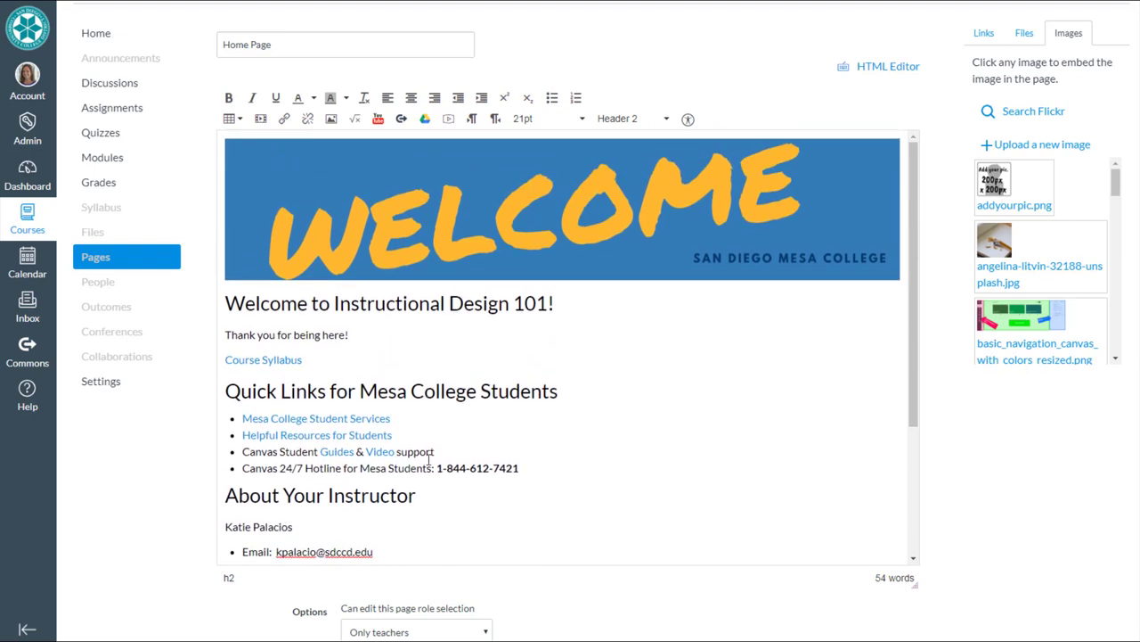
scroll(586, 411, down, 4)
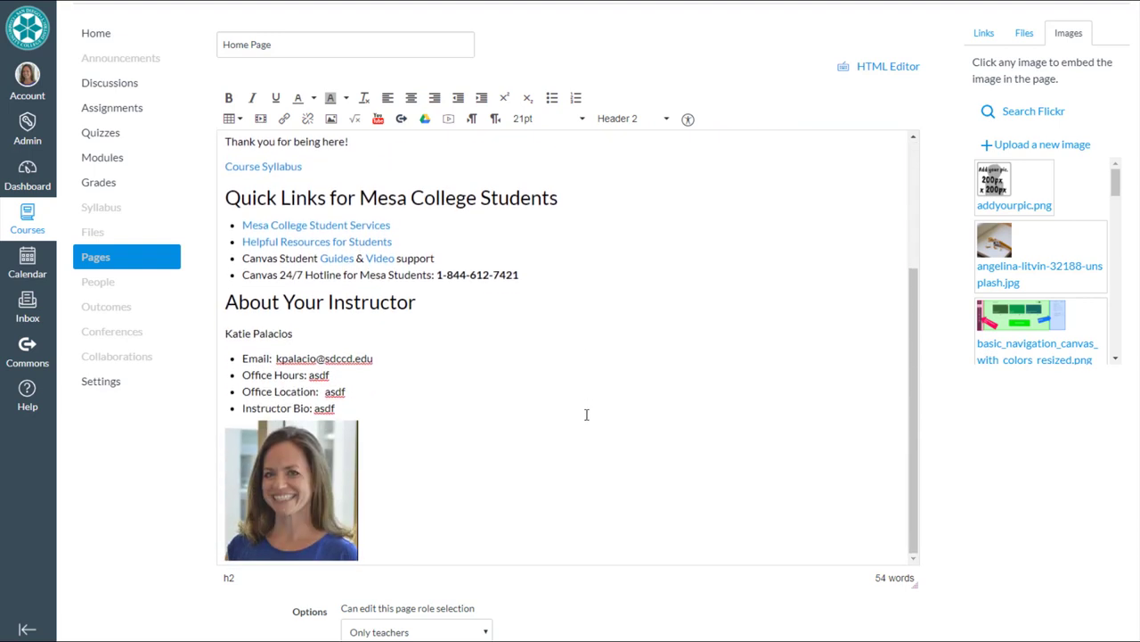
scroll(584, 406, up, 2)
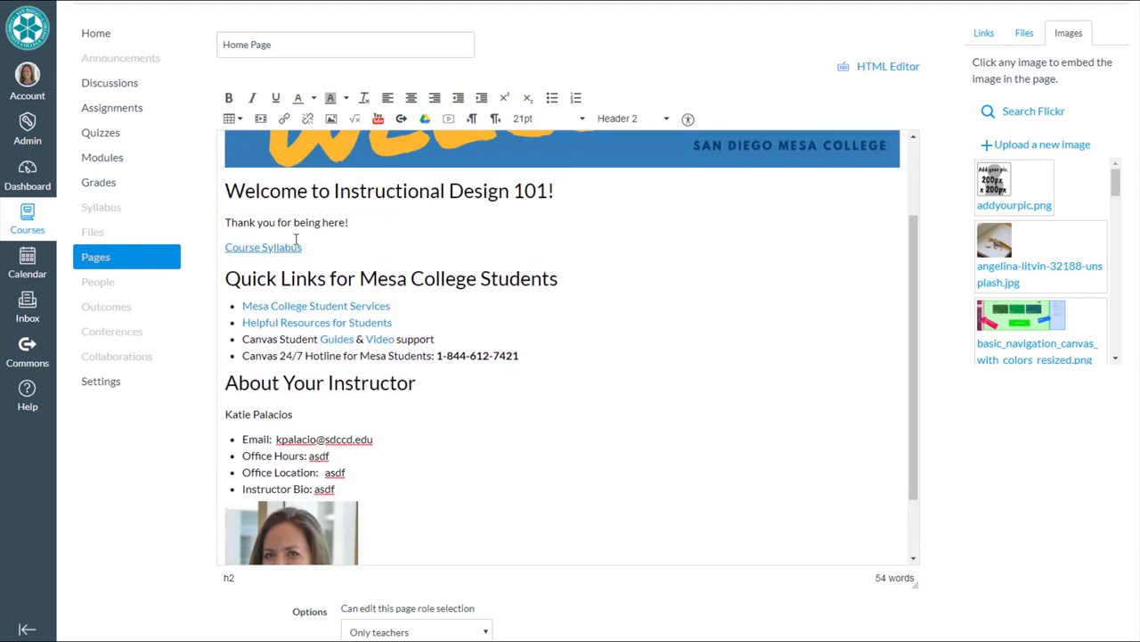
- Wrap the syllabus link in 'Please begin by reading our … and then get started in the Orientation module'
click(226, 248)
text(Please begin by reading our)
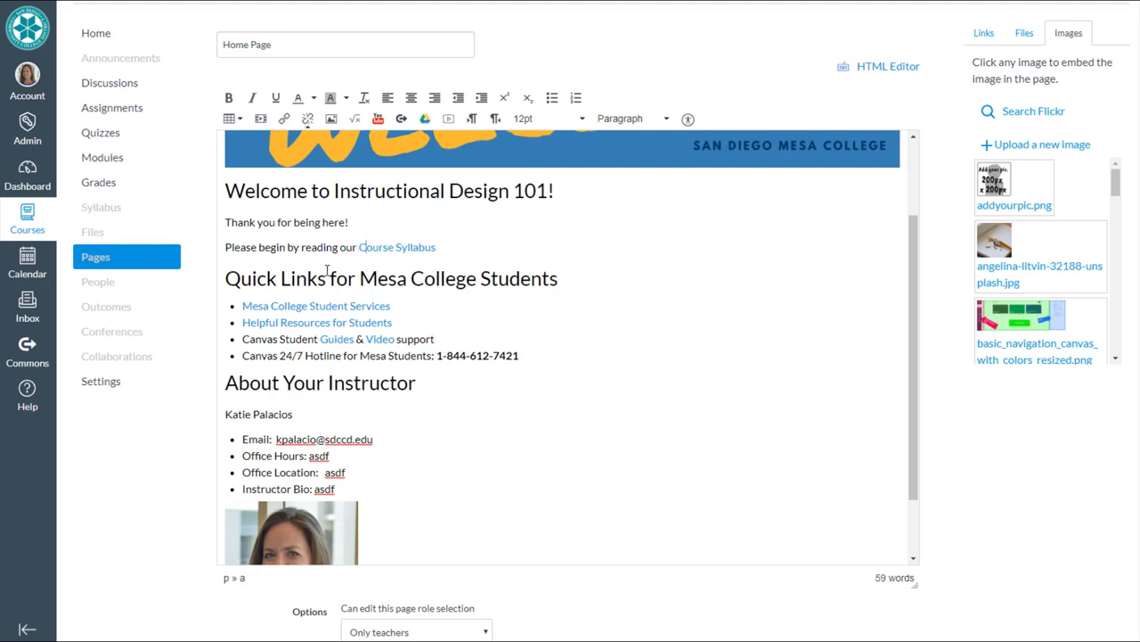
click(460, 248)
text(and then get sta)
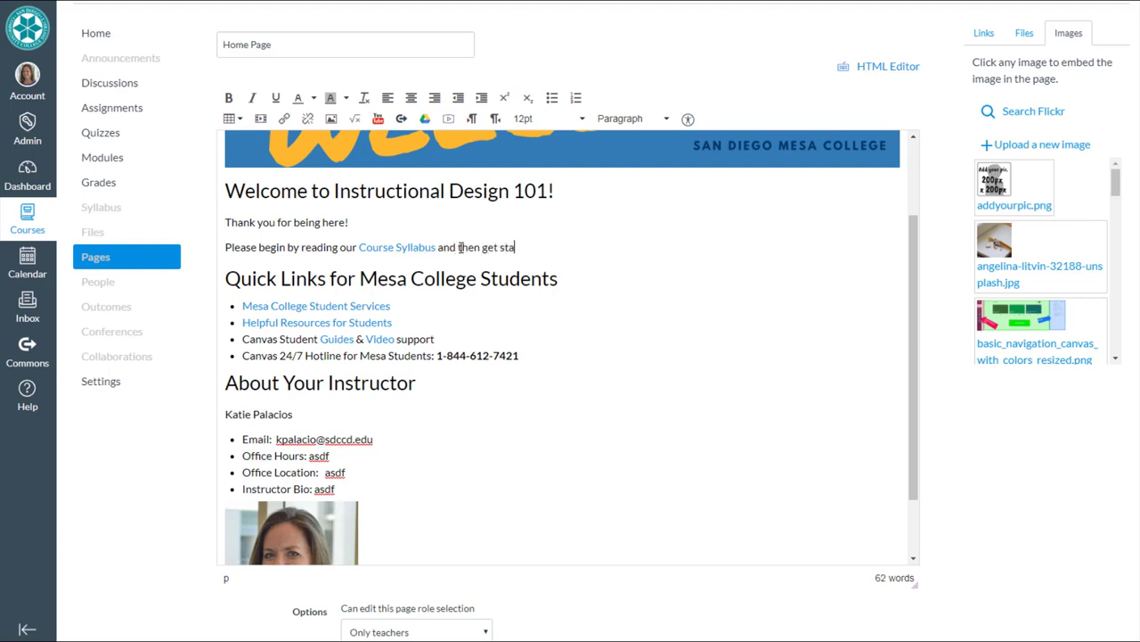
text(rted in the Orientatio)
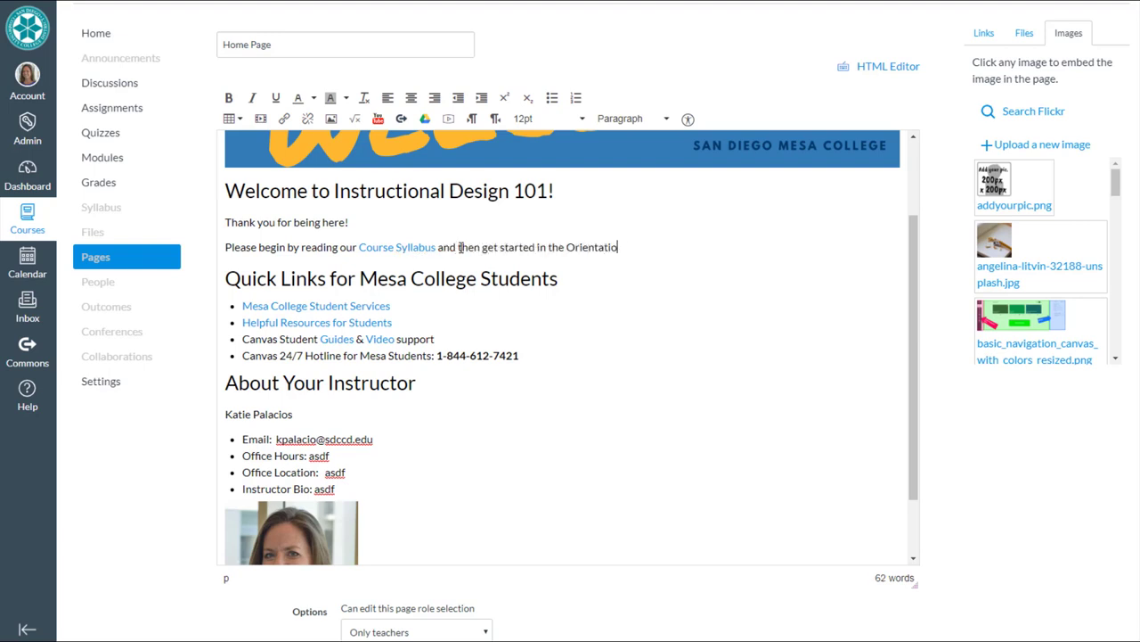
text(n module.)
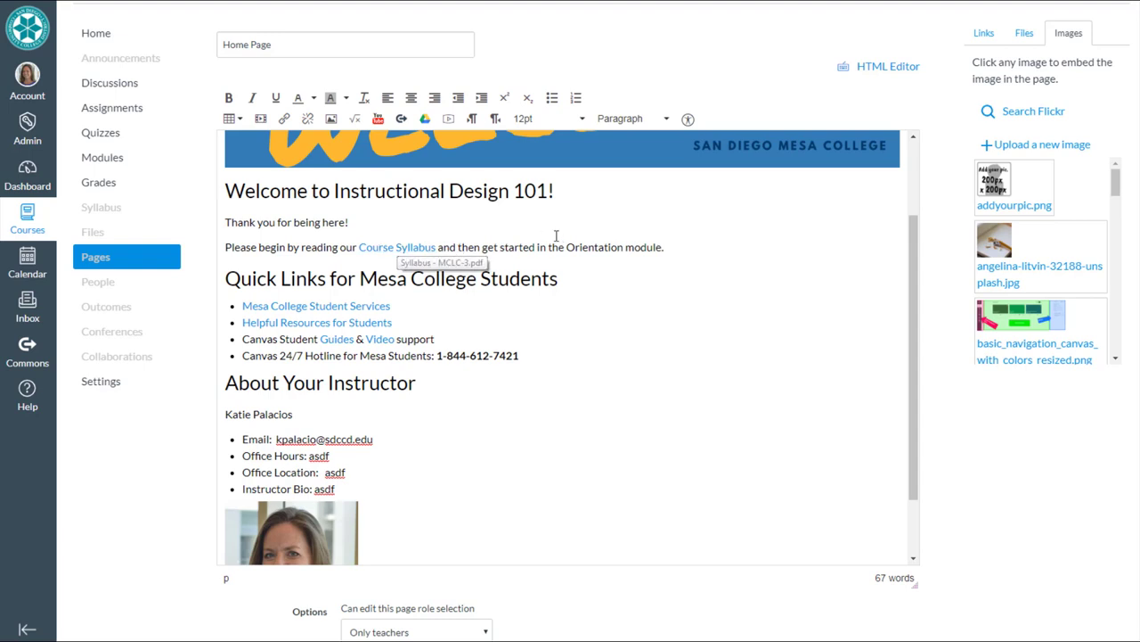
drag(663, 248, 567, 247)
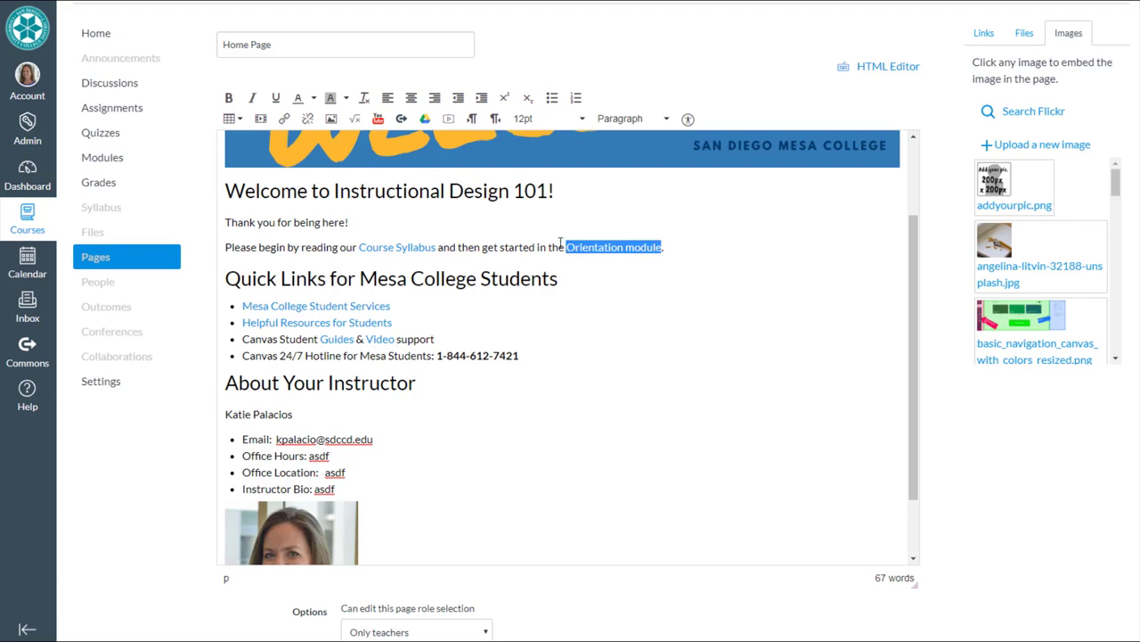
- Link the words 'Orientation module' to the course's Orientation Overview page
click(1025, 34)
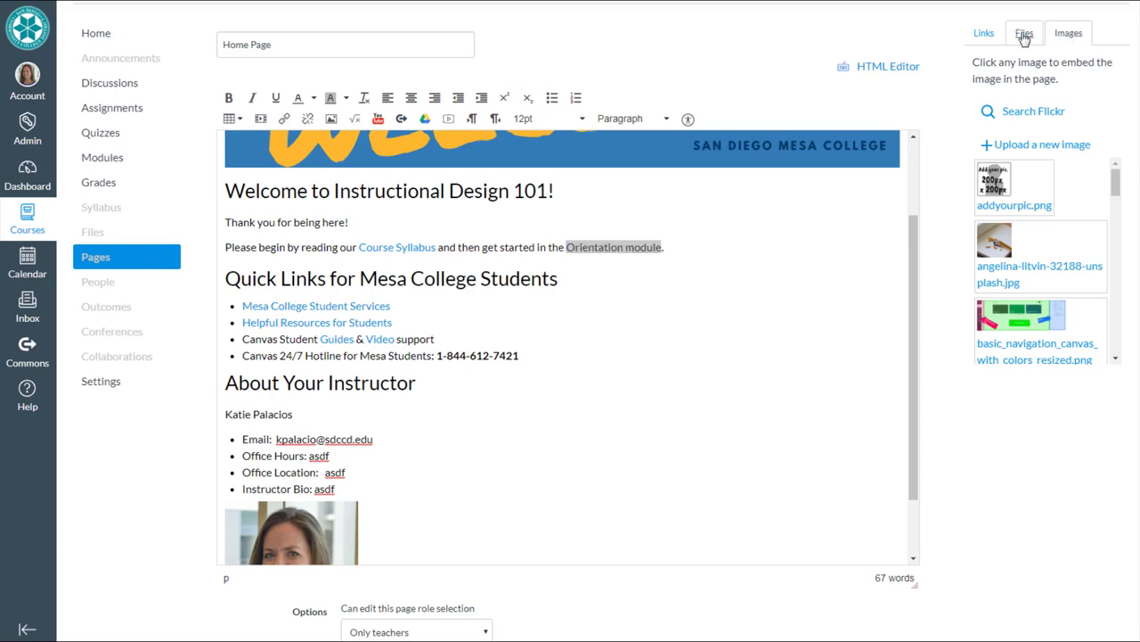
click(985, 34)
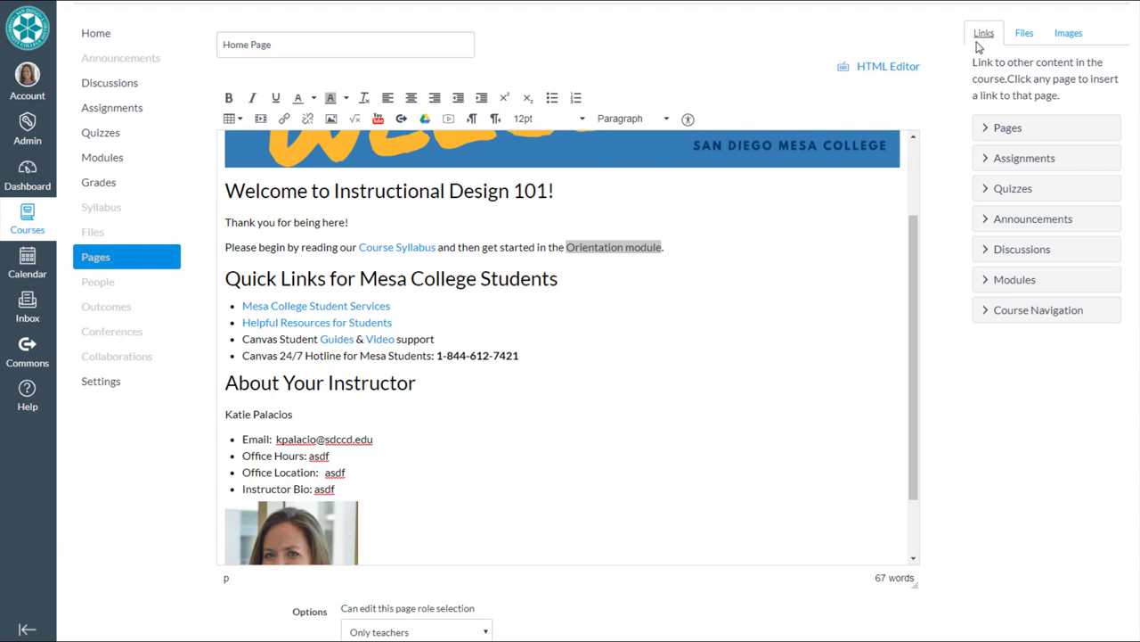
click(983, 129)
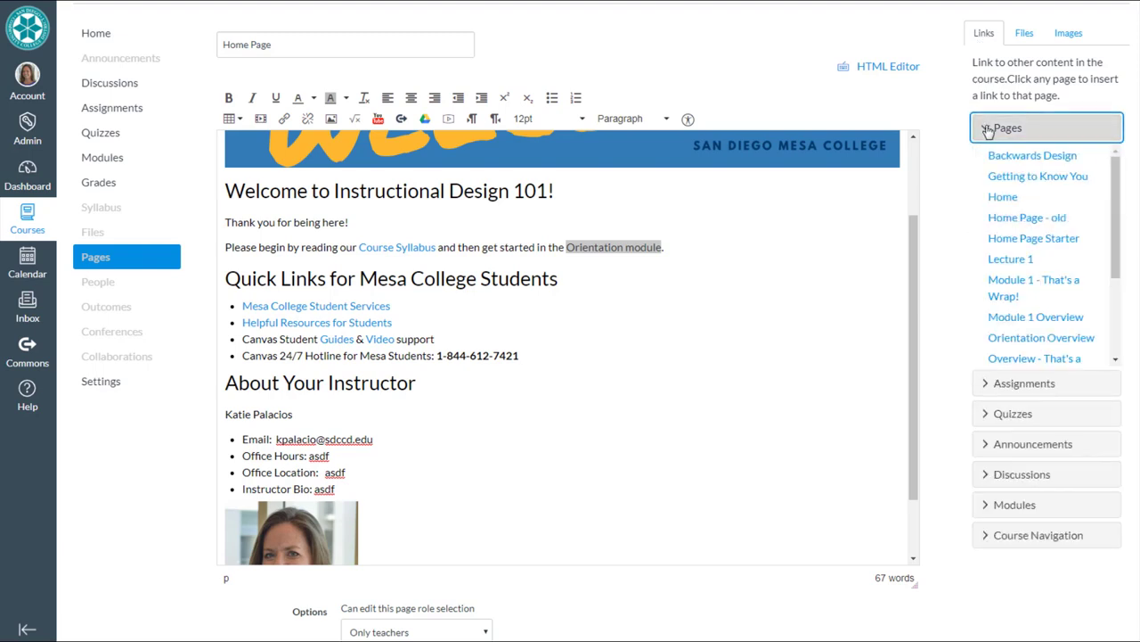
click(1041, 338)
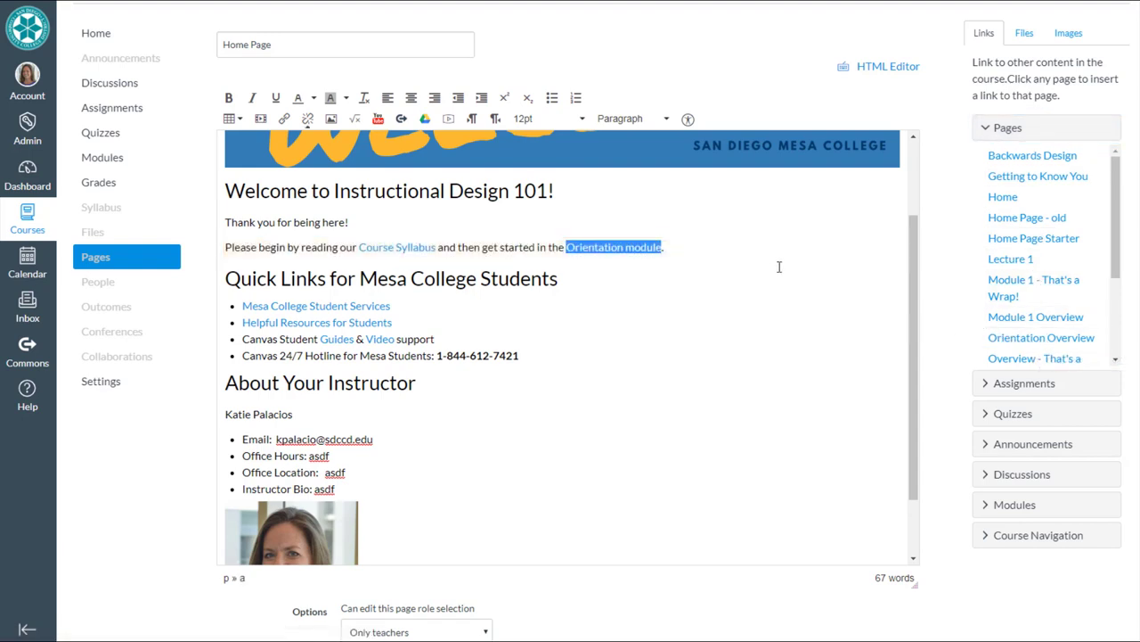
click(707, 249)
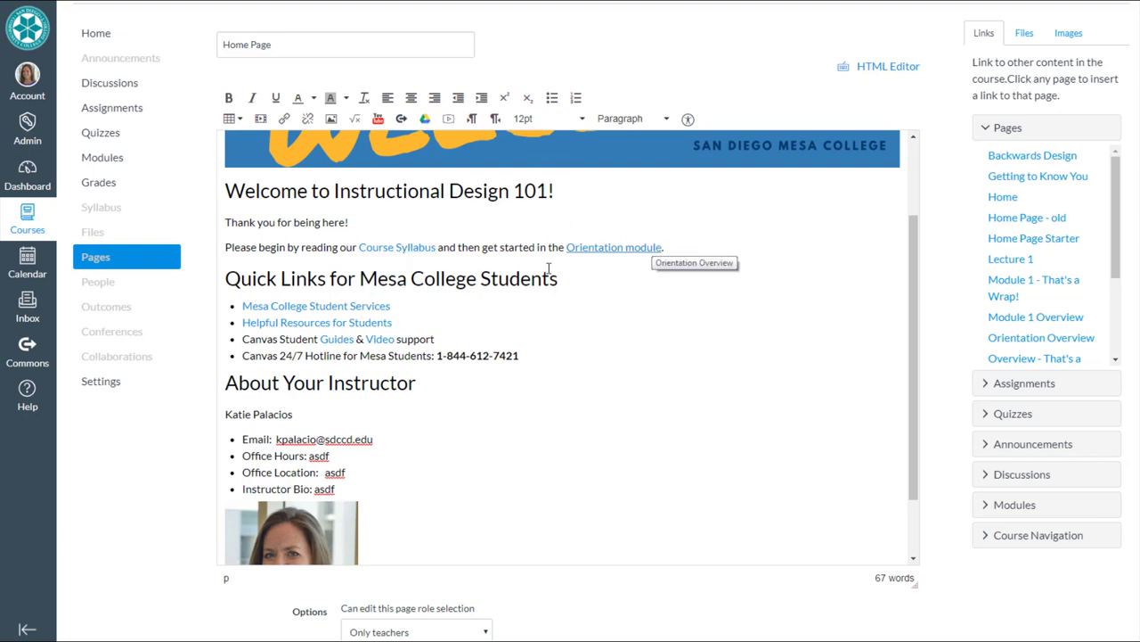
- Save the edited Home Page
scroll(520, 506, down, 2)
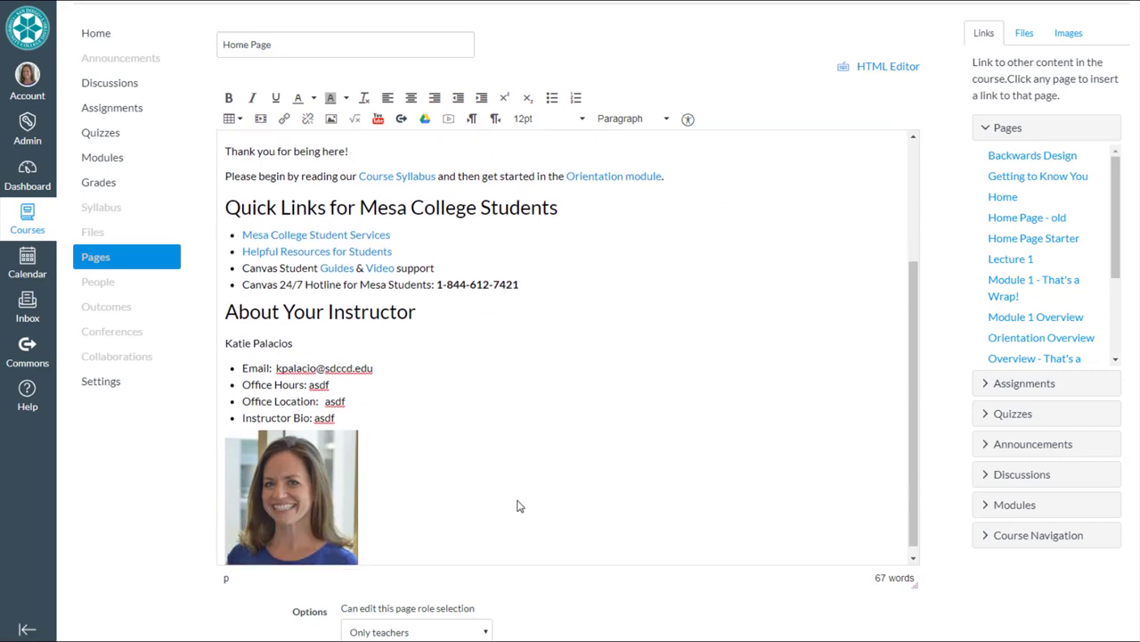
scroll(1007, 615, down, 2)
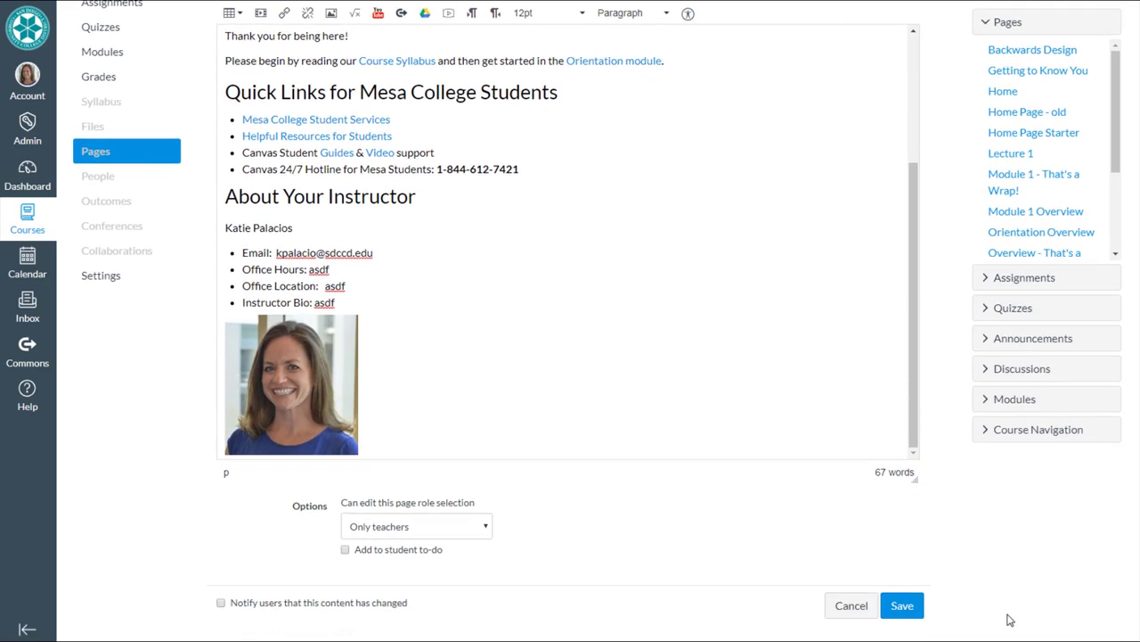
click(902, 605)
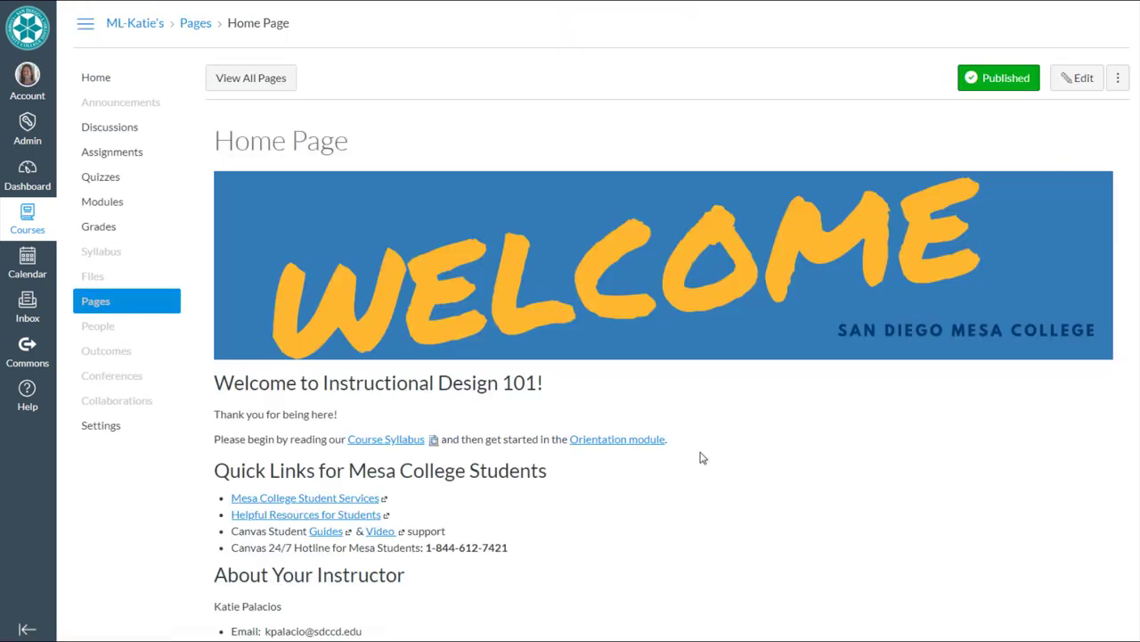
- Mark Home Page as the Front Page in the course's list of pages
click(264, 87)
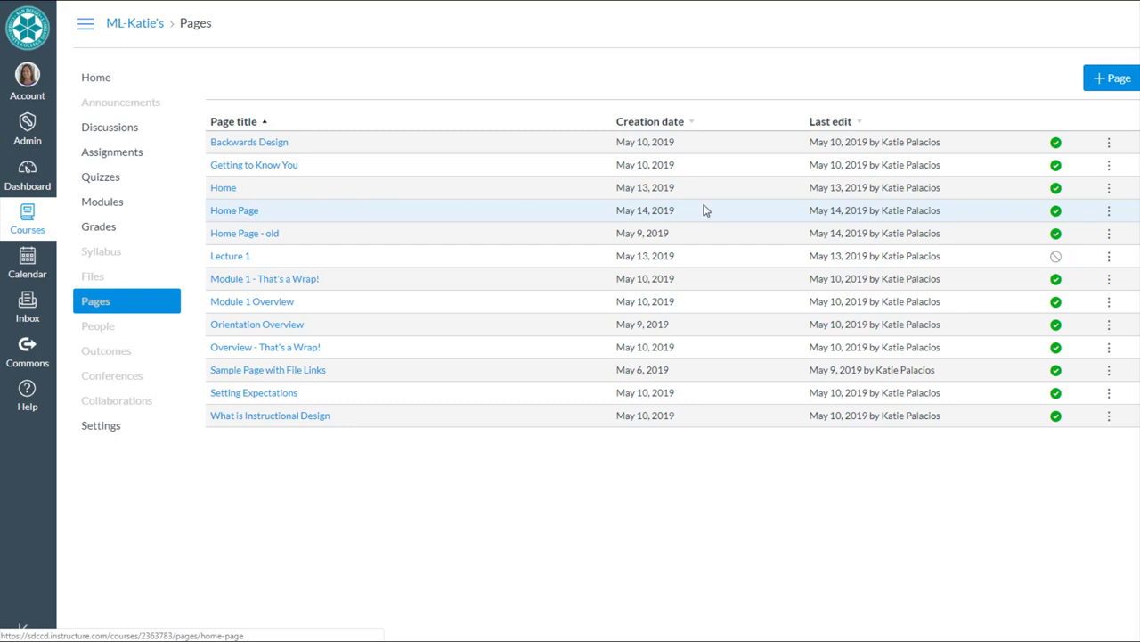
click(1110, 213)
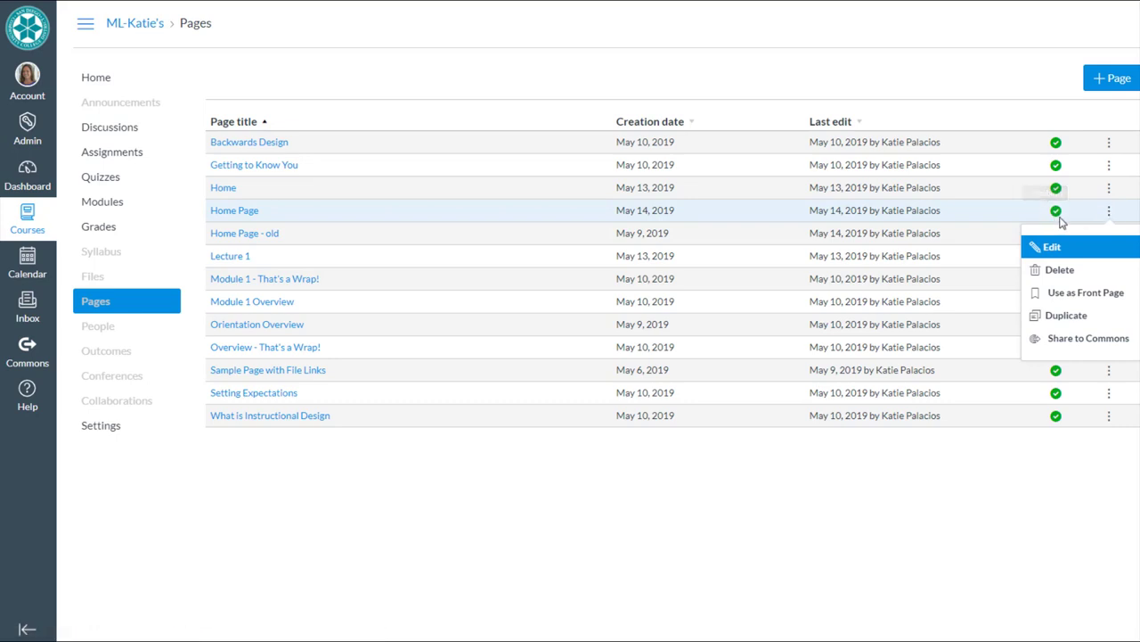
click(1079, 294)
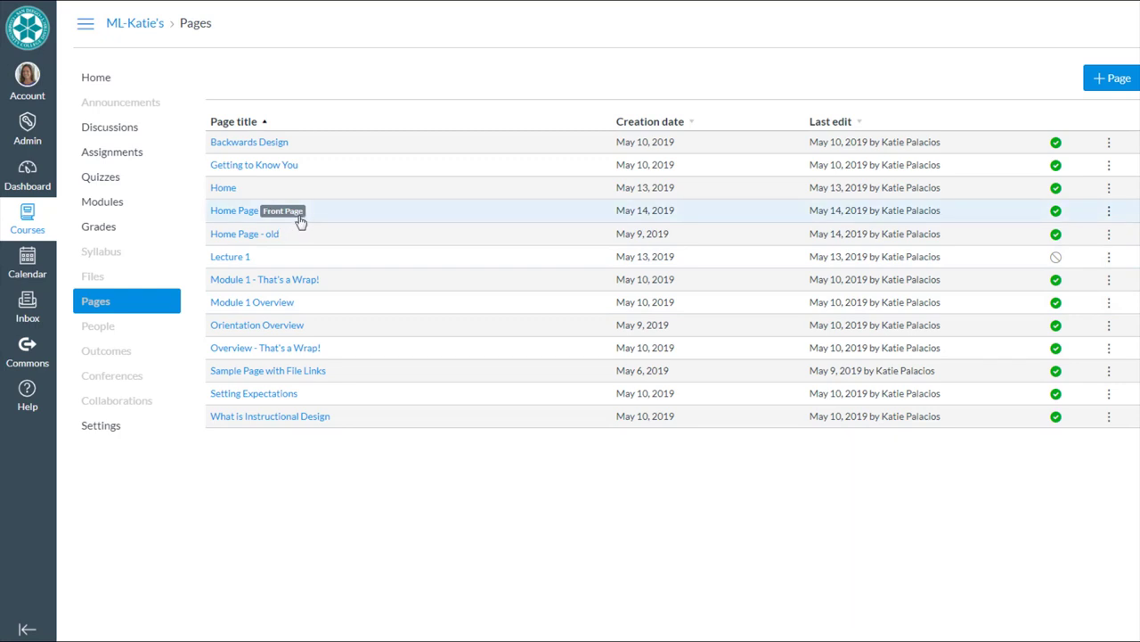
click(98, 79)
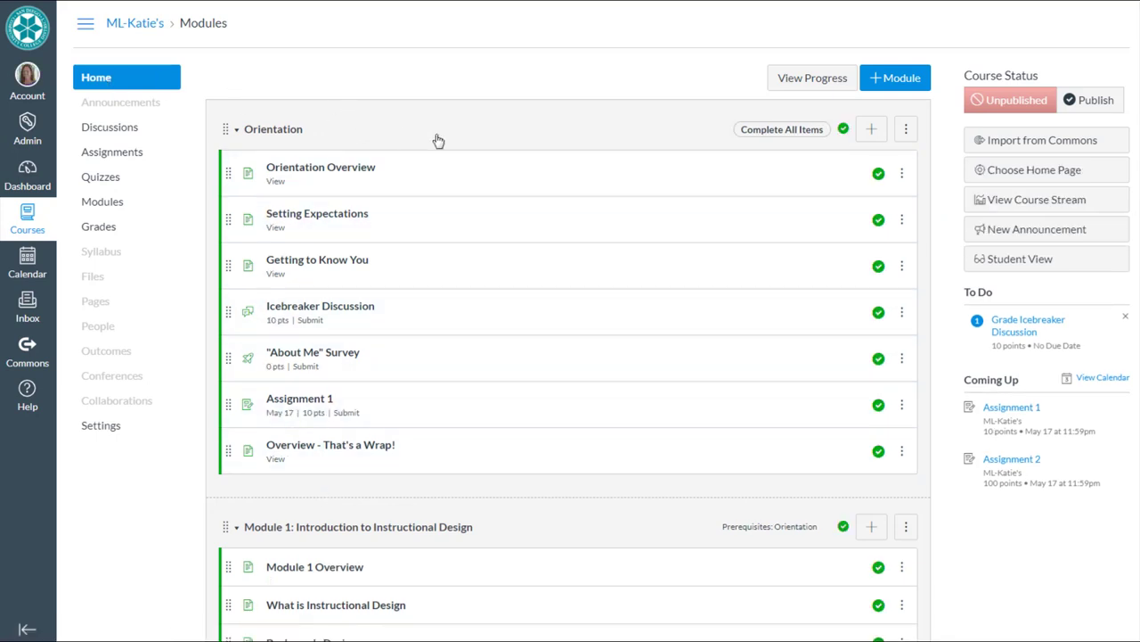
- Set the course home to Pages Front Page and check the Welcome banner and instructor section
click(1015, 173)
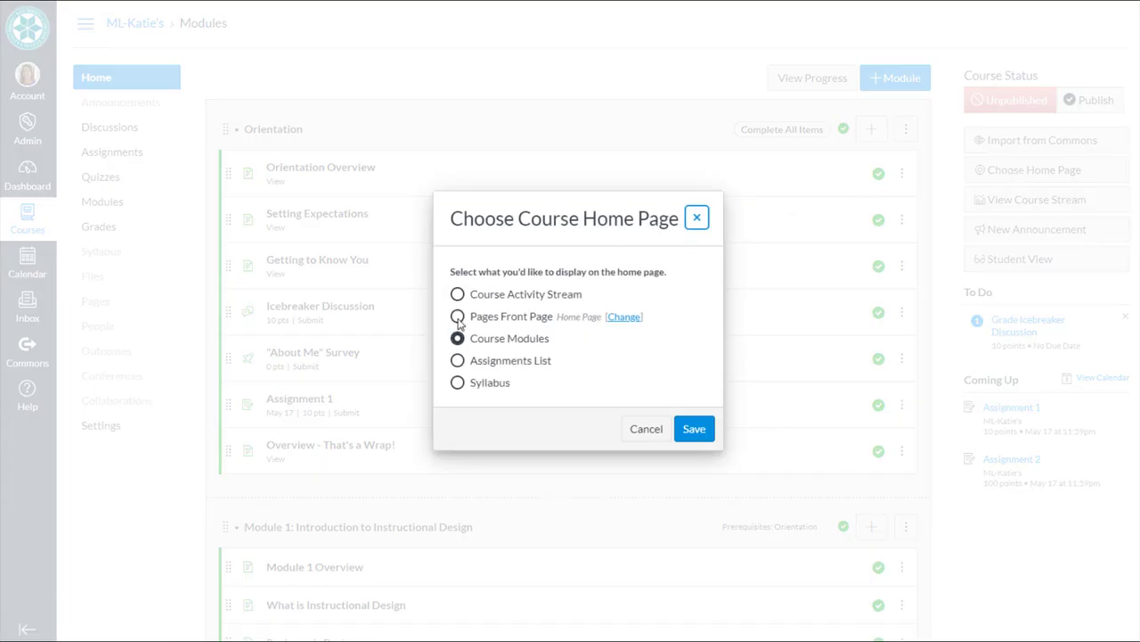
click(457, 317)
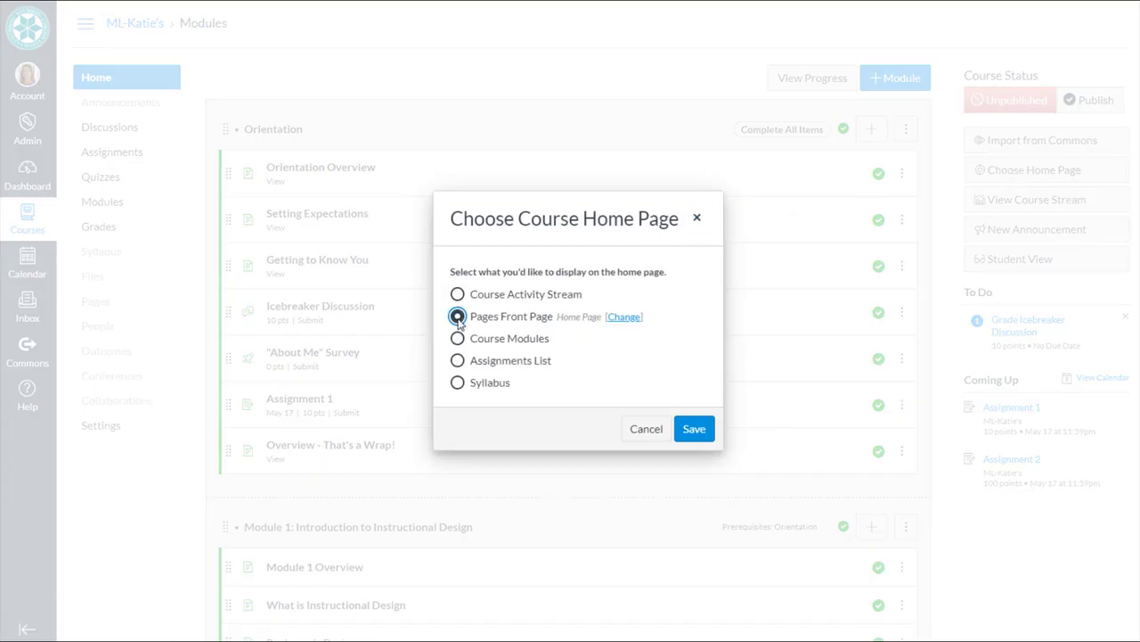
click(697, 430)
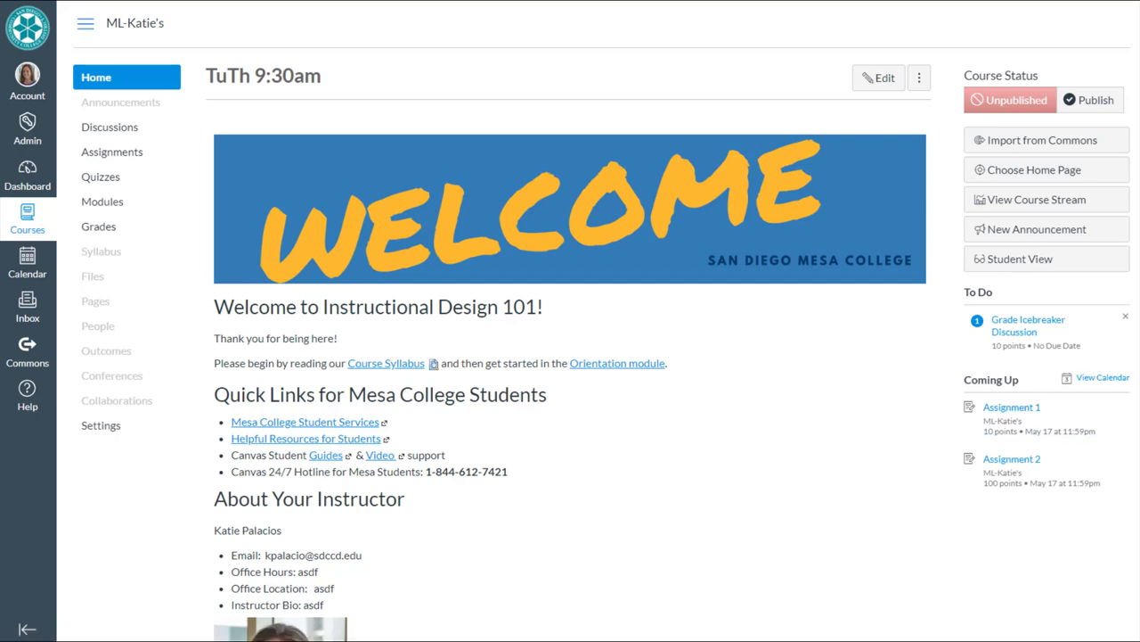
scroll(1135, 434, down, 3)
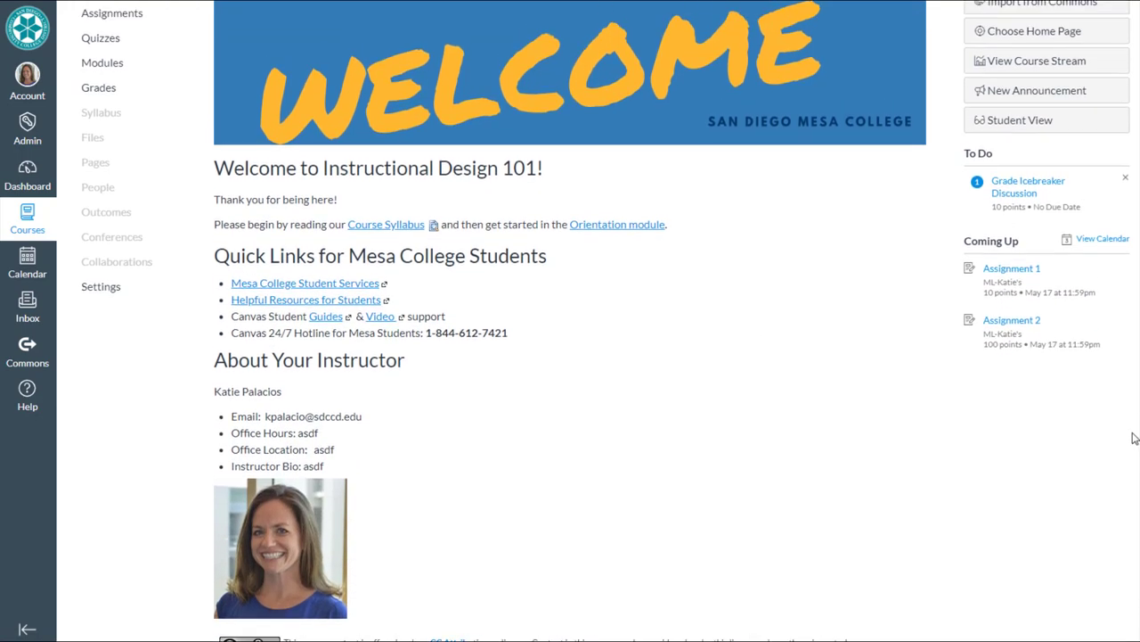
scroll(1135, 434, up, 1)
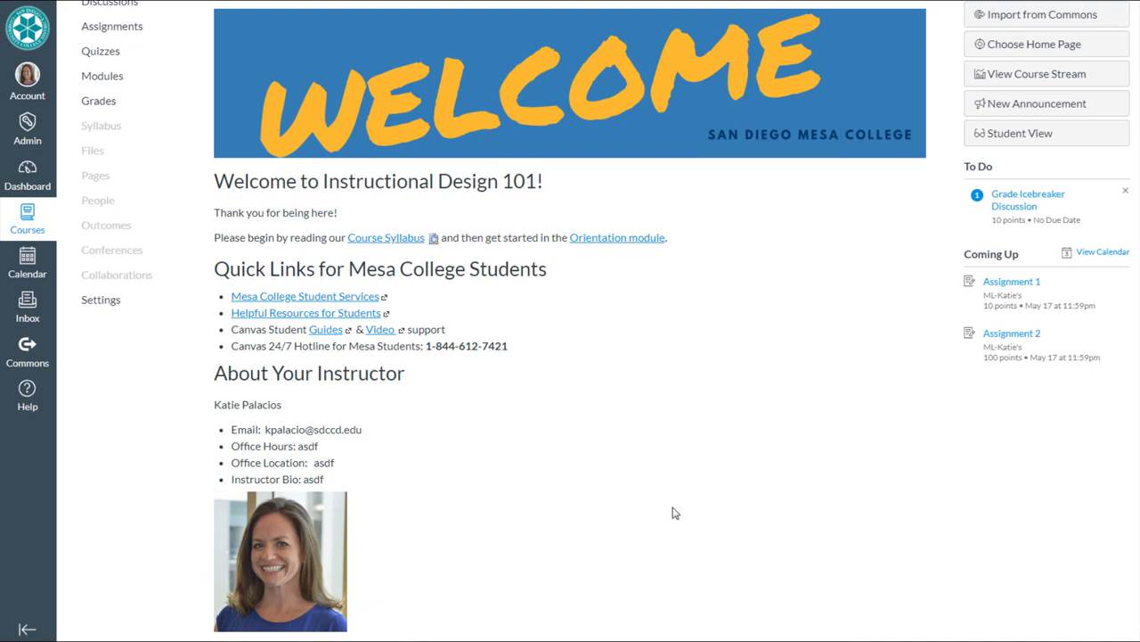